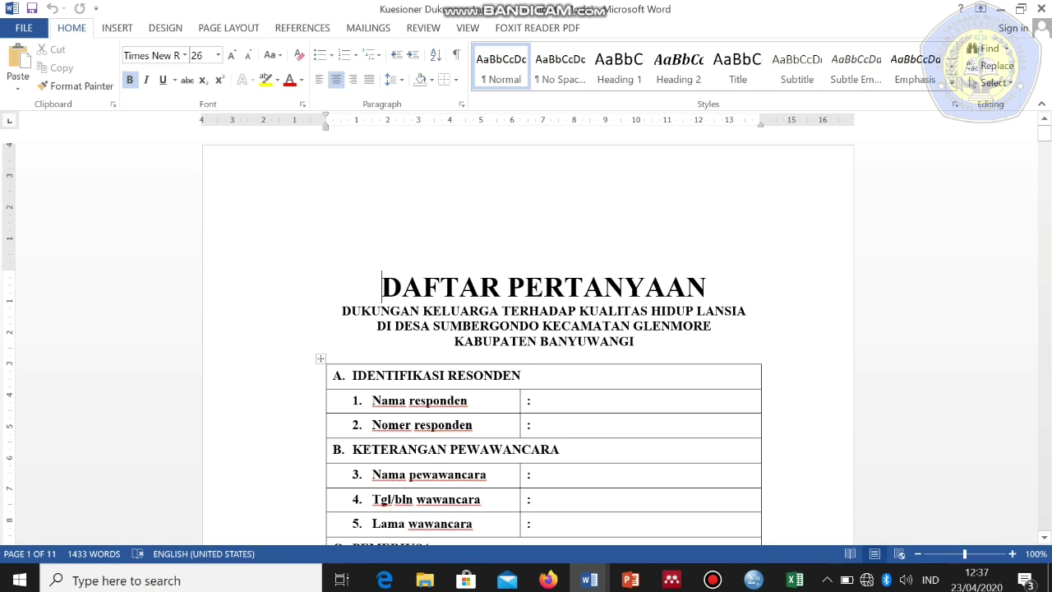
Switch from the Word questionnaire to the Excel workbook and examine the coded respondent data on the Postpartum Blues sheet
{"action": "scroll", "coordinate": [539, 362], "scroll_direction": "down", "scroll_amount": 3}
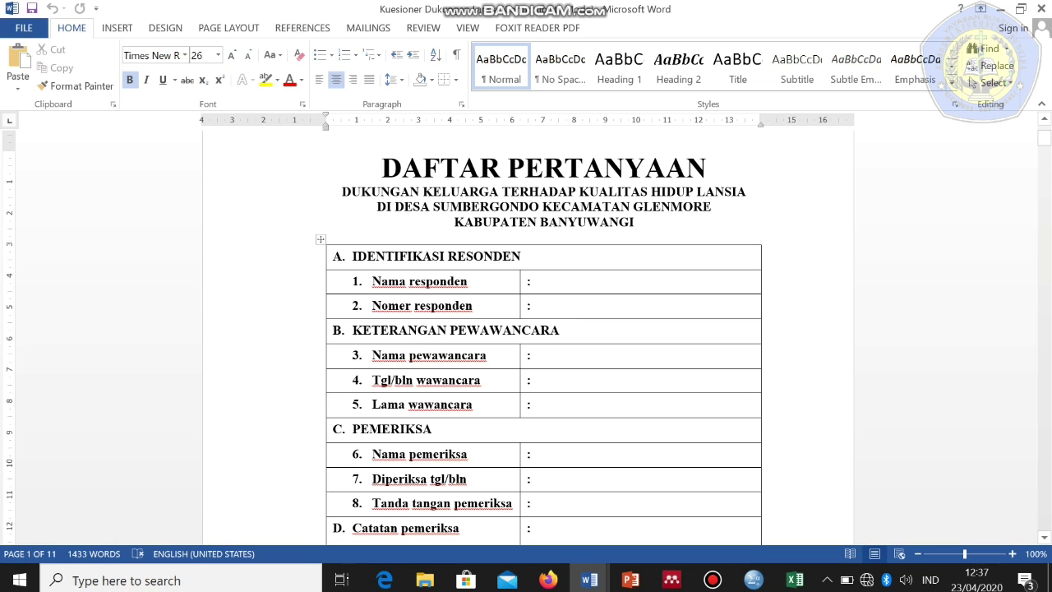
{"action": "left_click", "coordinate": [794, 579]}
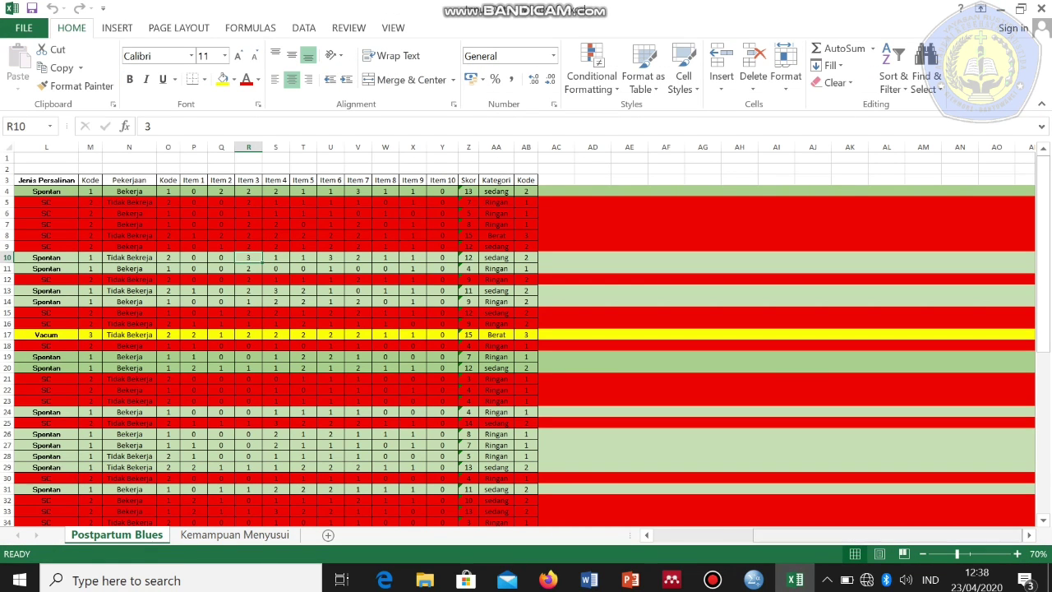
{"action": "left_click_drag", "start_coordinate": [871, 535], "coordinate": [771, 535]}
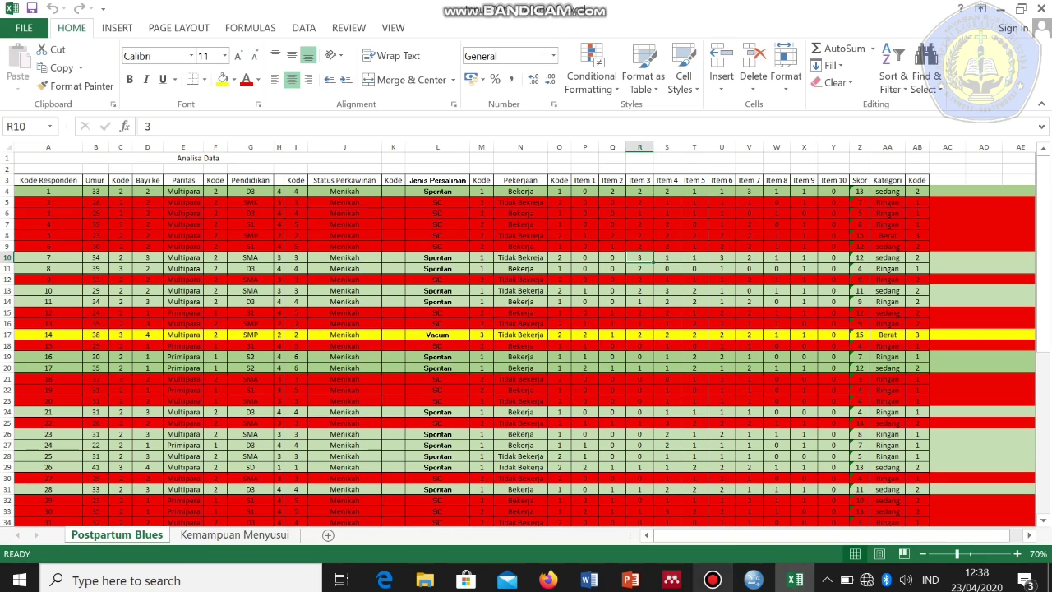
Return to the Word questionnaire and read its identification table and the Pengantar Sebelum Wawancara Dimulai introduction
{"action": "mouse_move", "coordinate": [588, 580]}
{"action": "left_click", "coordinate": [678, 505]}
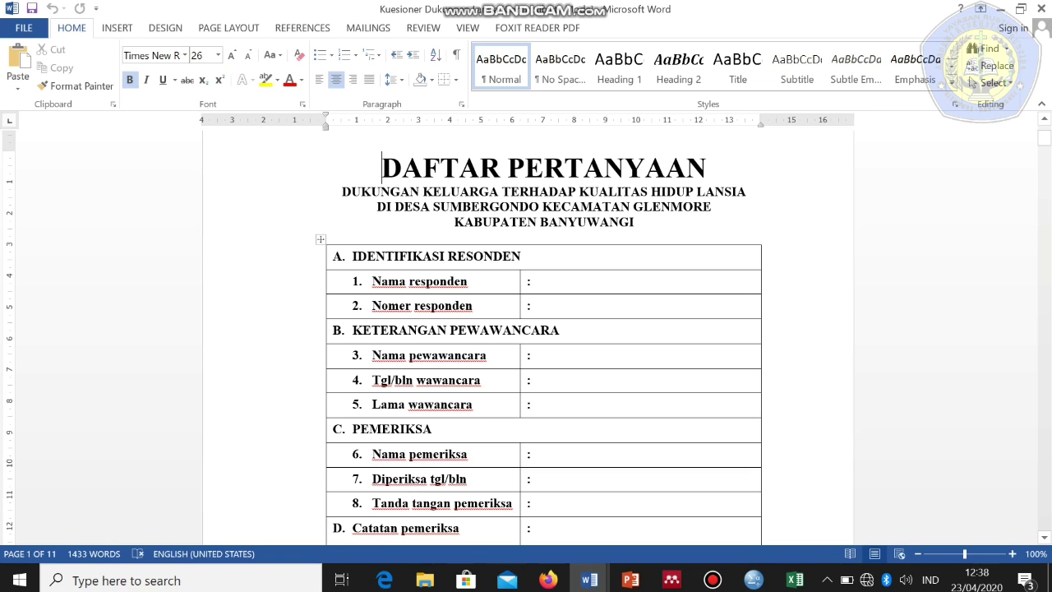
{"action": "scroll", "coordinate": [543, 329], "scroll_direction": "down", "scroll_amount": 1}
{"action": "scroll", "coordinate": [543, 328], "scroll_direction": "down", "scroll_amount": 1}
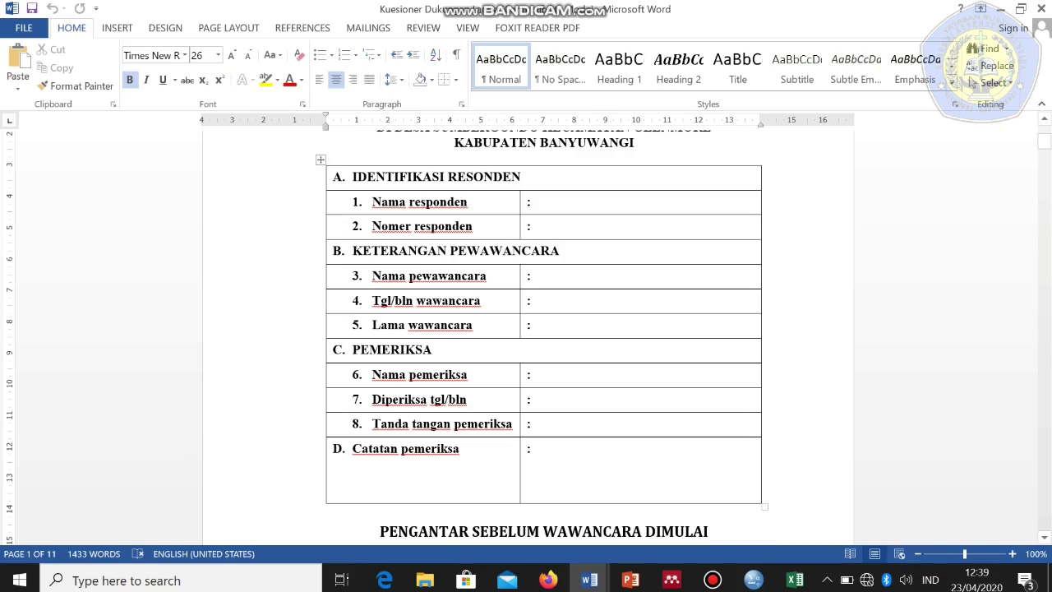
{"action": "scroll", "coordinate": [542, 336], "scroll_direction": "down", "scroll_amount": 3}
{"action": "scroll", "coordinate": [542, 336], "scroll_direction": "down", "scroll_amount": 1}
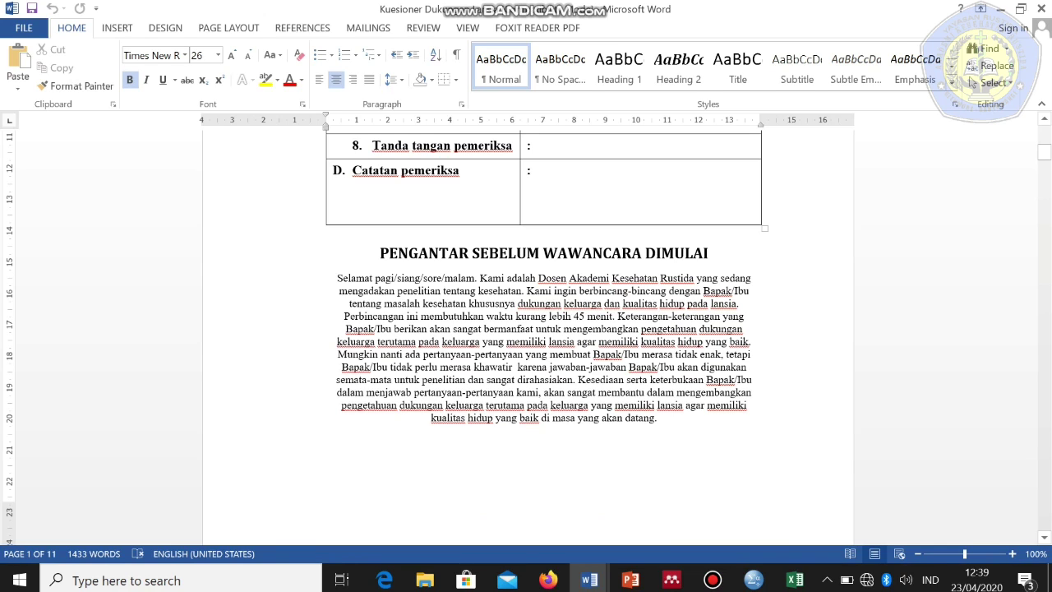
{"action": "scroll", "coordinate": [526, 328], "scroll_direction": "down", "scroll_amount": 5}
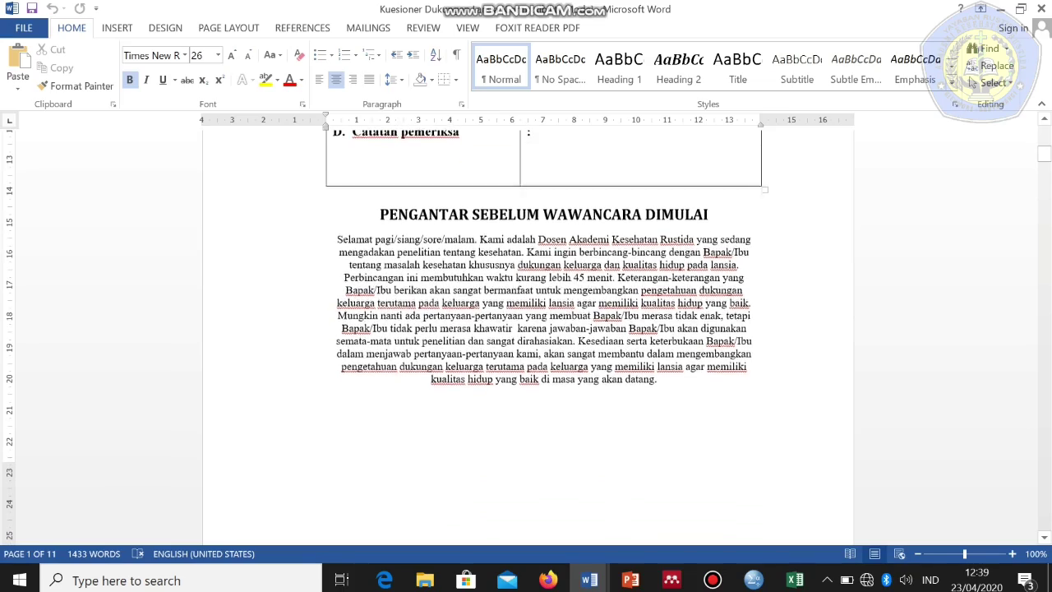
Read the Permohonan Menjadi Responden Penelitian letter on the questionnaire's second page through to its closing paragraph
{"action": "scroll", "coordinate": [526, 328], "scroll_direction": "down", "scroll_amount": 7}
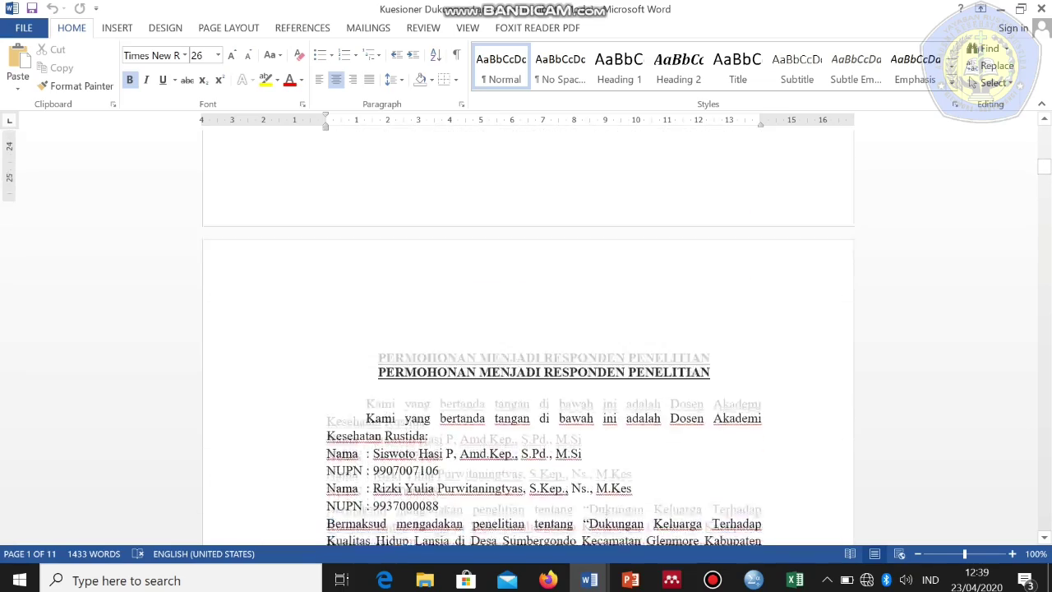
{"action": "scroll", "coordinate": [526, 329], "scroll_direction": "down", "scroll_amount": 2}
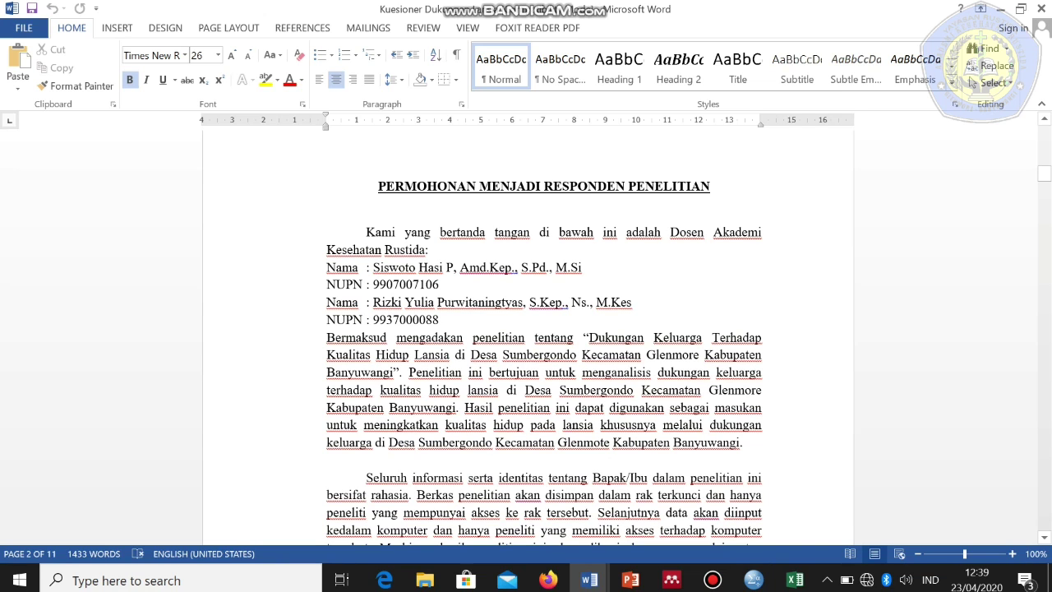
{"action": "scroll", "coordinate": [542, 345], "scroll_direction": "down", "scroll_amount": 1}
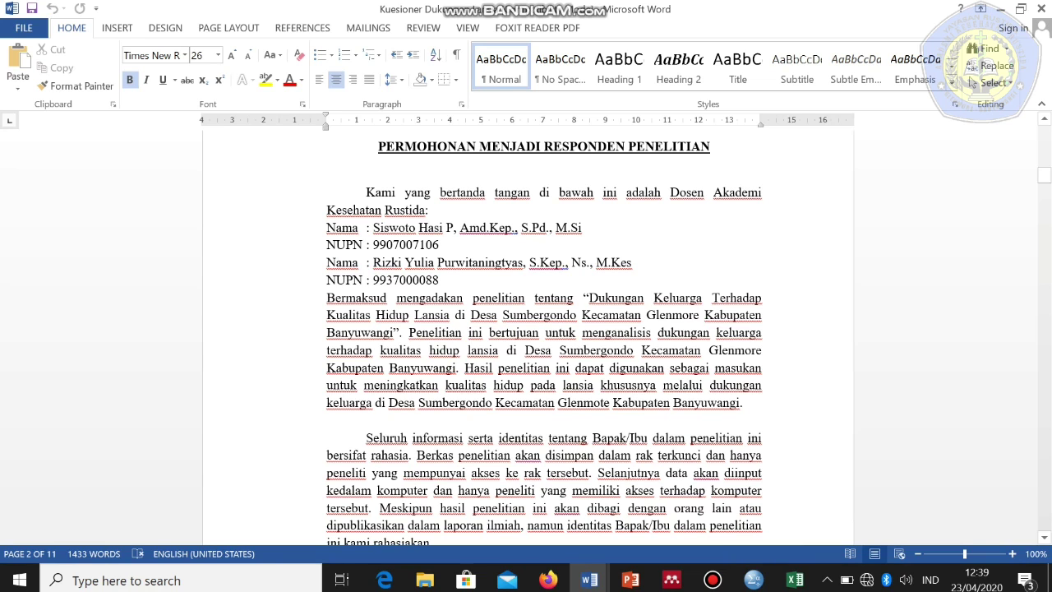
{"action": "scroll", "coordinate": [544, 337], "scroll_direction": "down", "scroll_amount": 3}
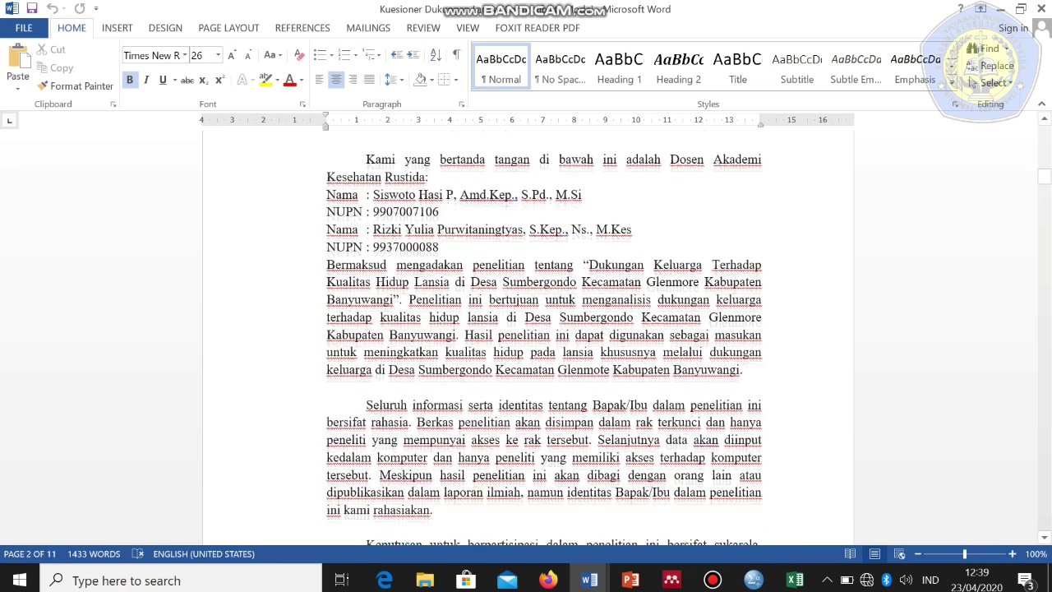
{"action": "scroll", "coordinate": [544, 337], "scroll_direction": "down", "scroll_amount": 1}
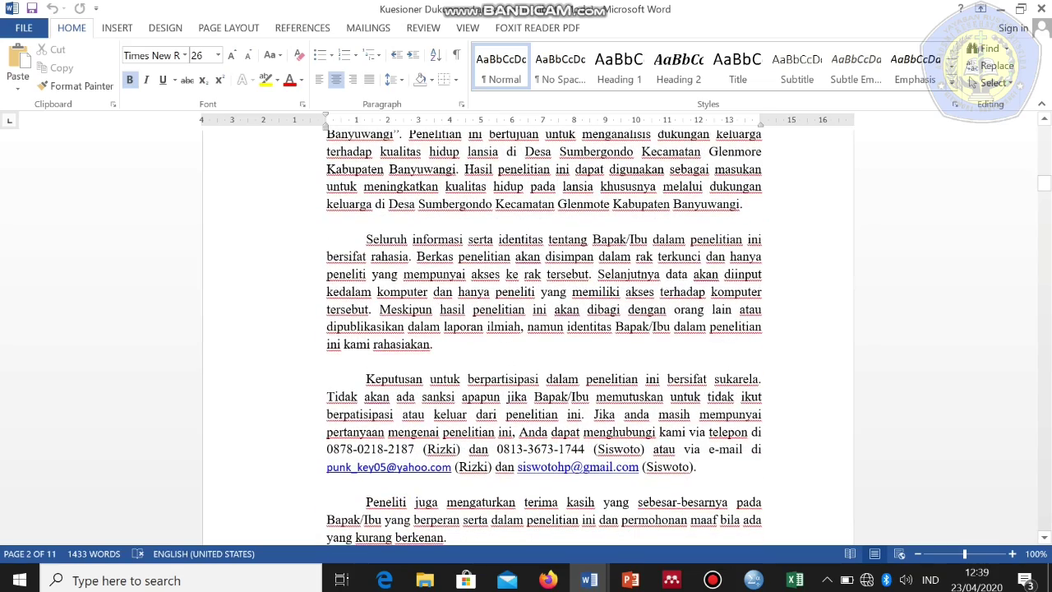
{"action": "scroll", "coordinate": [544, 337], "scroll_direction": "down", "scroll_amount": 5}
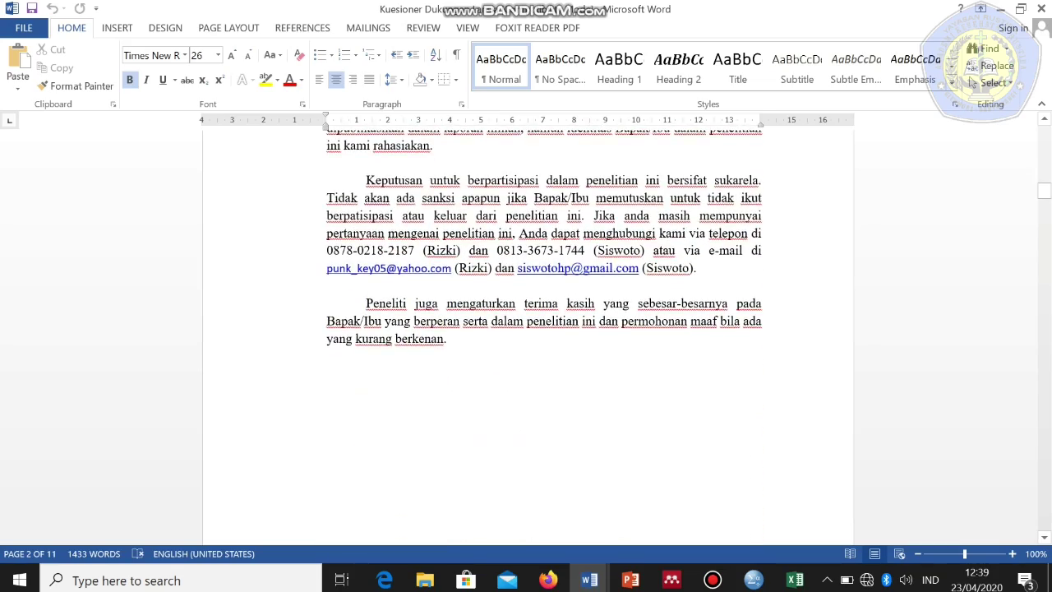
{"action": "scroll", "coordinate": [544, 337], "scroll_direction": "down", "scroll_amount": 2}
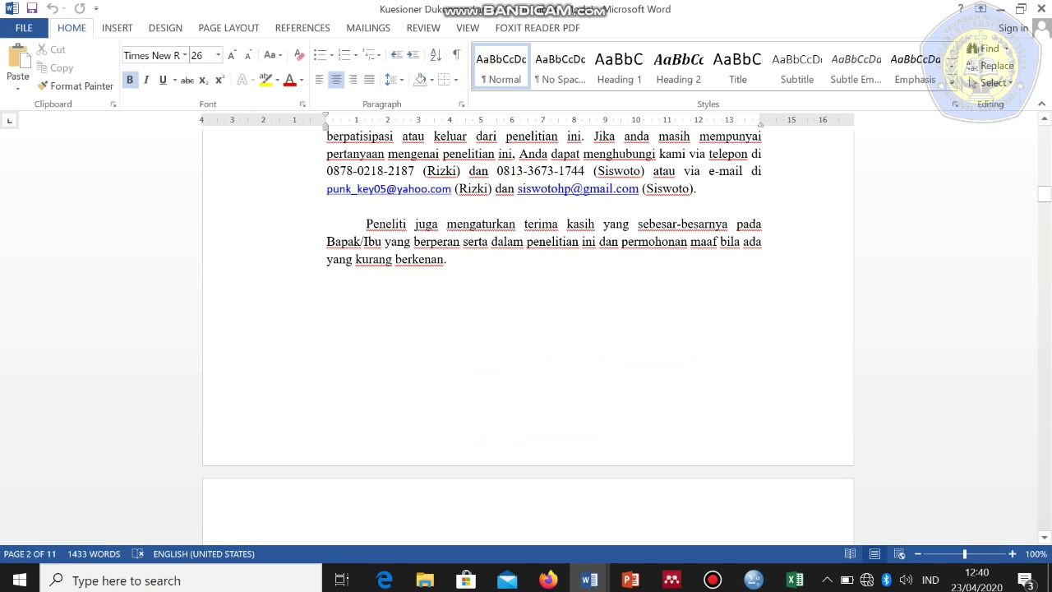
Examine the Formulir Persetujuan consent form, including the respondent's statements and the interviewer's declaration
{"action": "scroll", "coordinate": [544, 336], "scroll_direction": "down", "scroll_amount": 11}
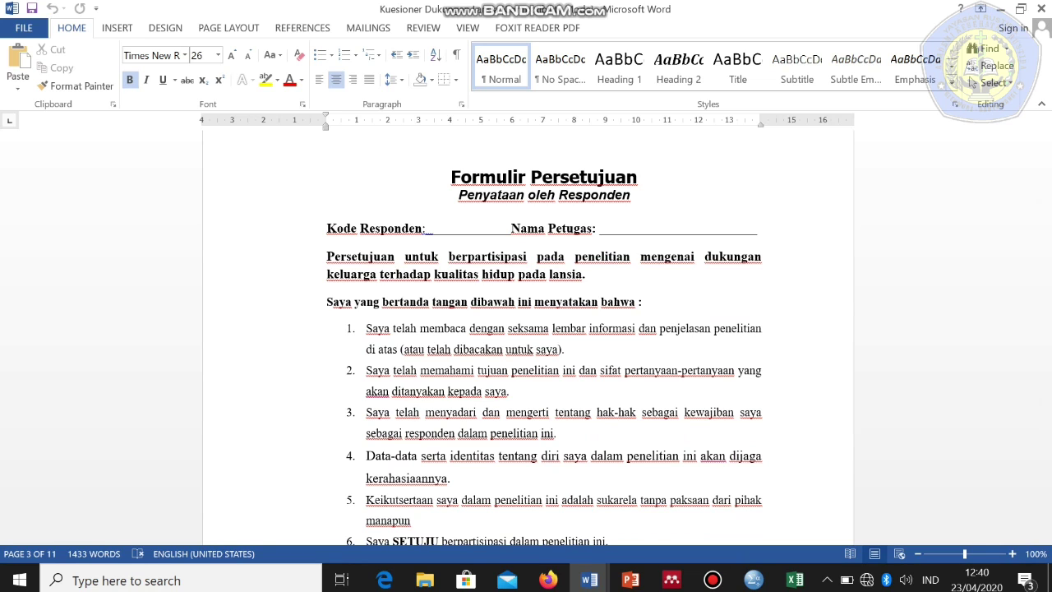
{"action": "scroll", "coordinate": [542, 337], "scroll_direction": "down", "scroll_amount": 5}
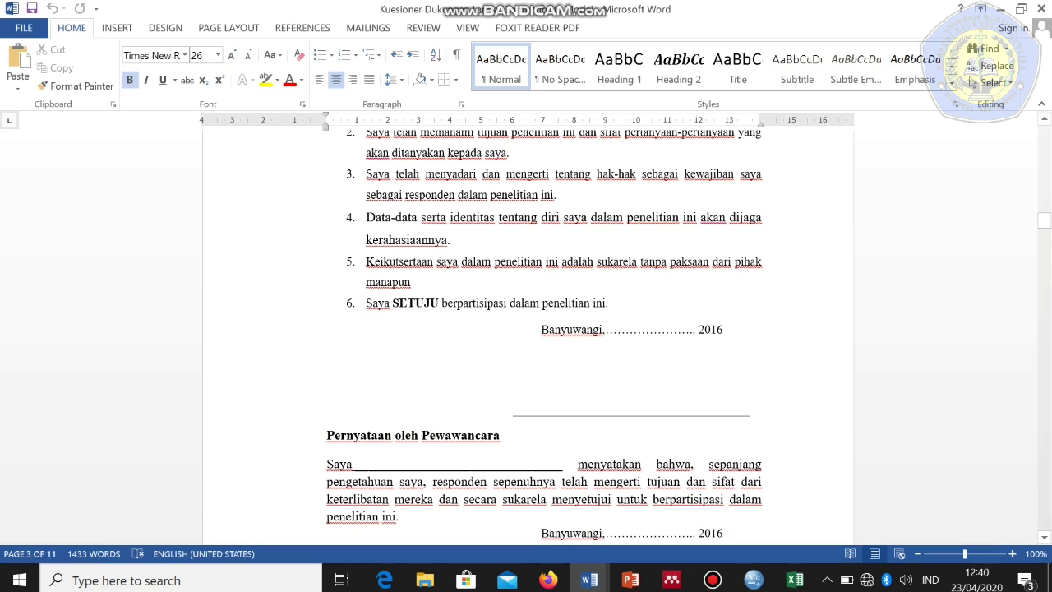
{"action": "scroll", "coordinate": [542, 337], "scroll_direction": "down", "scroll_amount": 3}
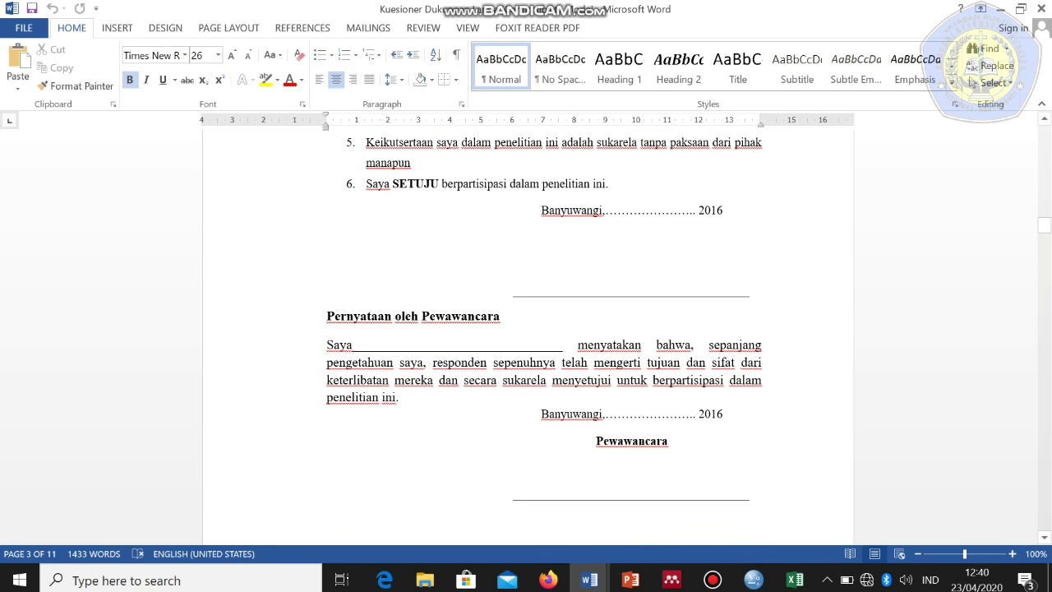
Examine the questions and numbered answer options in section A, Karakteristik Responden
{"action": "scroll", "coordinate": [528, 337], "scroll_direction": "down", "scroll_amount": 12}
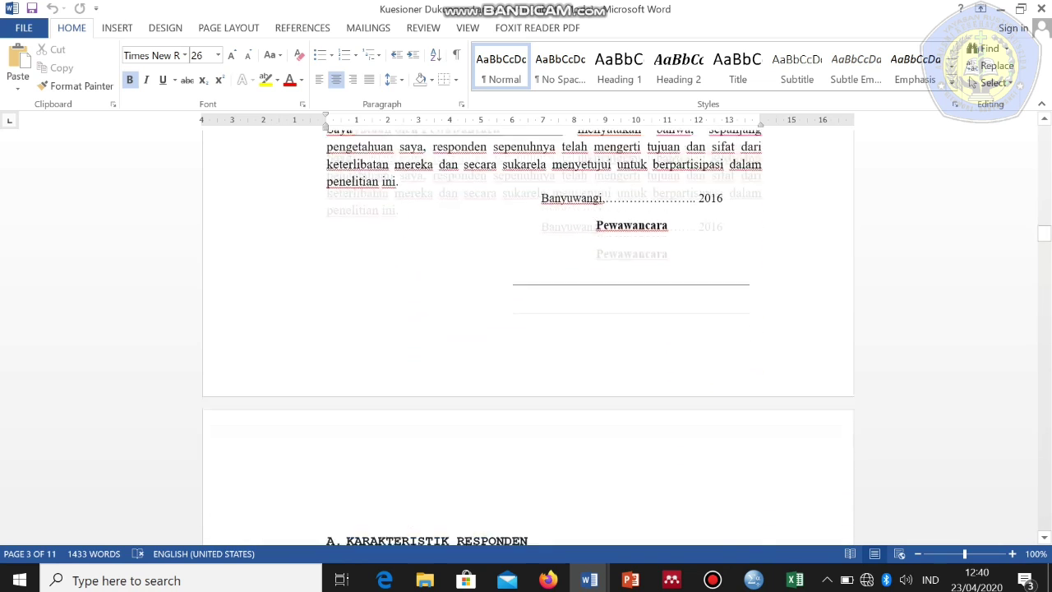
{"action": "scroll", "coordinate": [542, 328], "scroll_direction": "down", "scroll_amount": 1}
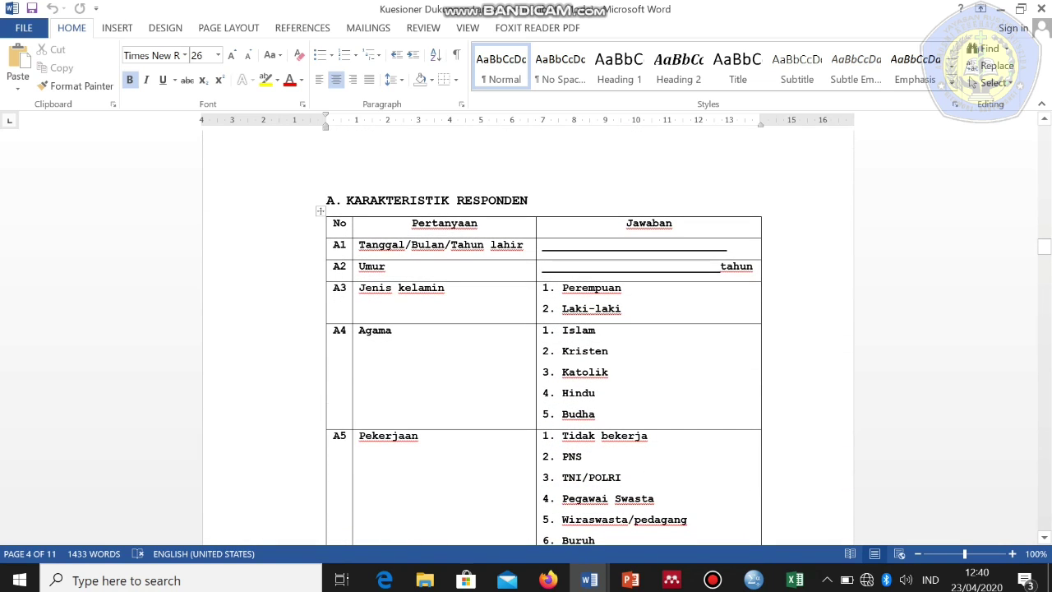
{"action": "scroll", "coordinate": [542, 328], "scroll_direction": "down", "scroll_amount": 1}
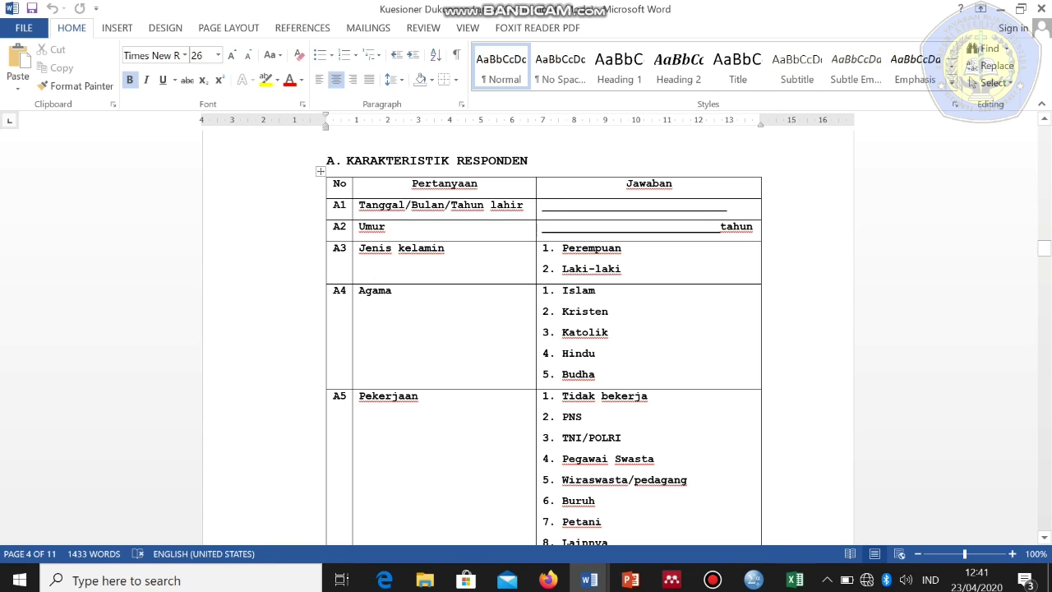
{"action": "scroll", "coordinate": [542, 337], "scroll_direction": "down", "scroll_amount": 5}
Examine section B, Kualitas Hidup (WHOQOL)-BREF, reviewing its instructions and the scored question tables from B1 to B14
{"action": "scroll", "coordinate": [542, 337], "scroll_direction": "down", "scroll_amount": 15}
{"action": "scroll", "coordinate": [581, 505], "scroll_direction": "down", "scroll_amount": 1}
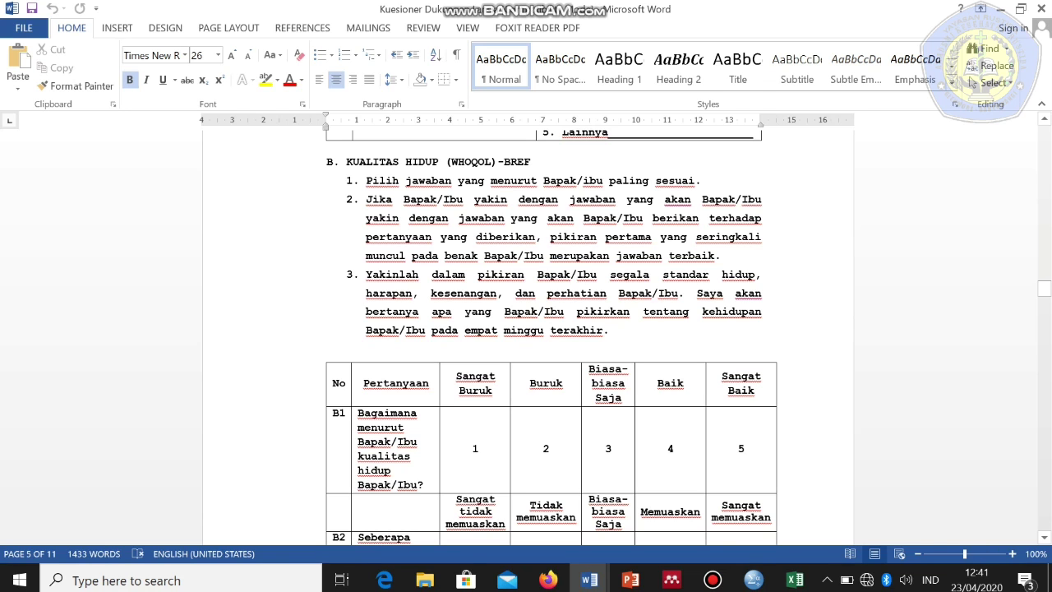
{"action": "scroll", "coordinate": [542, 337], "scroll_direction": "down", "scroll_amount": 2}
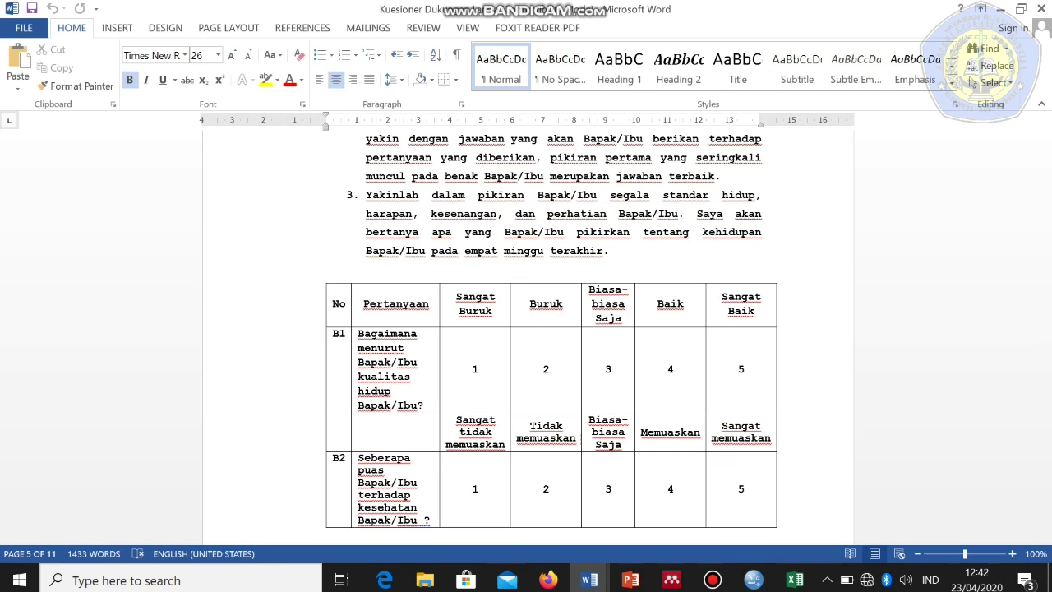
{"action": "scroll", "coordinate": [550, 329], "scroll_direction": "down", "scroll_amount": 5}
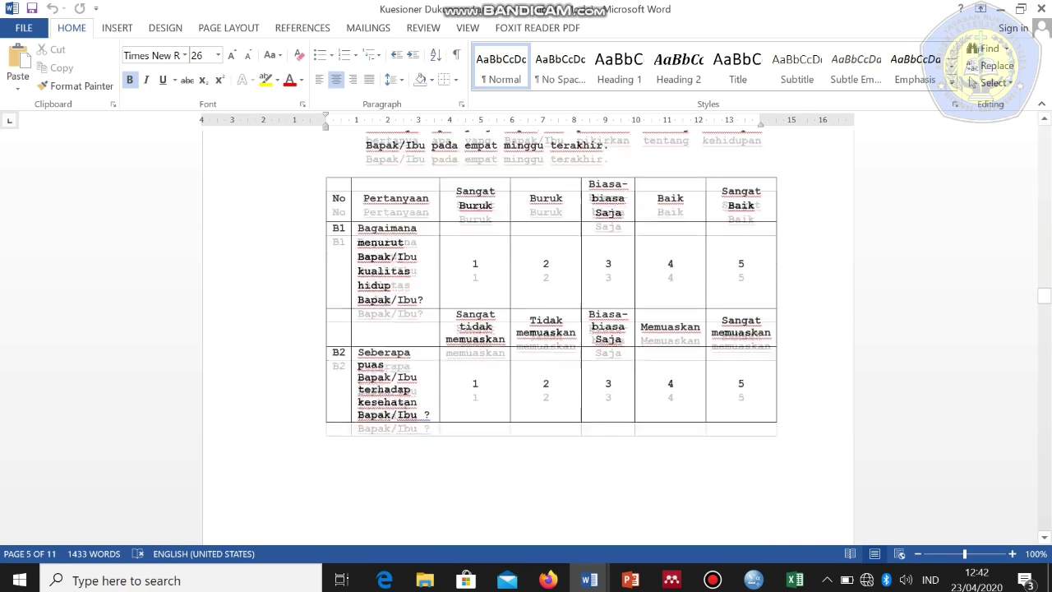
{"action": "scroll", "coordinate": [526, 329], "scroll_direction": "down", "scroll_amount": 10}
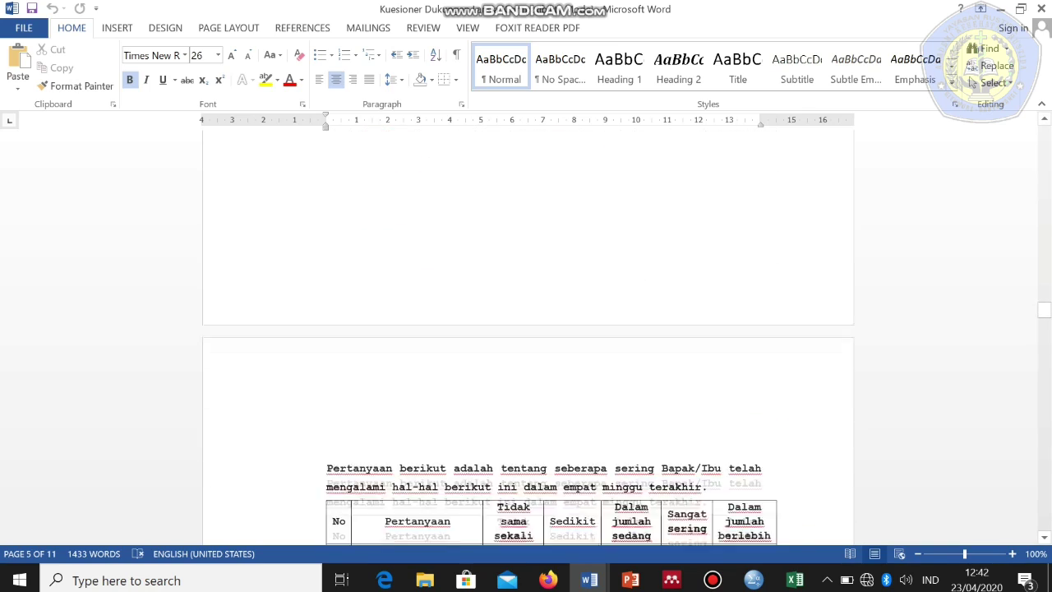
{"action": "scroll", "coordinate": [550, 337], "scroll_direction": "down", "scroll_amount": 2}
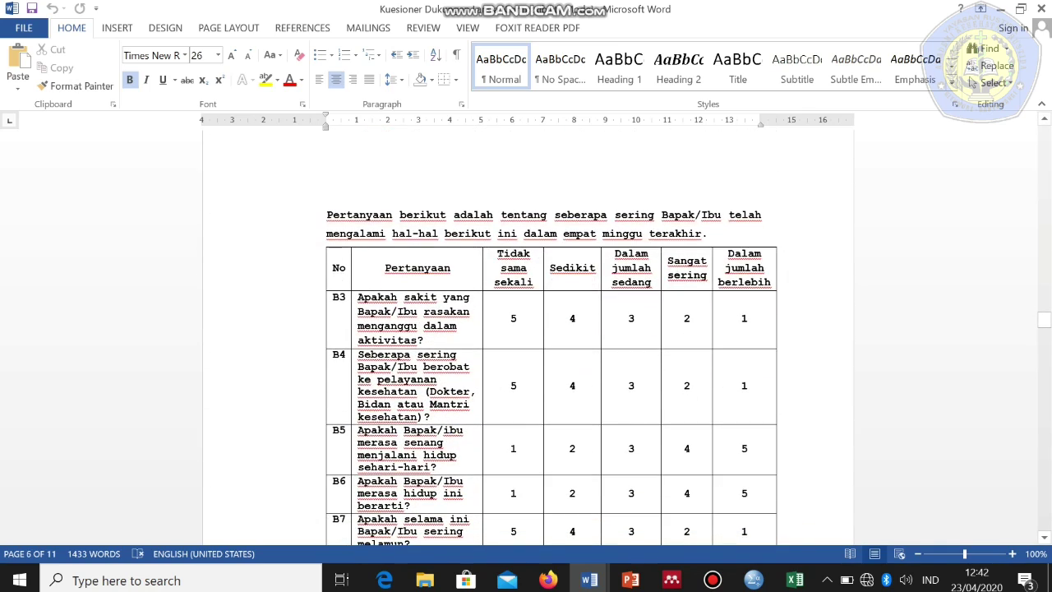
{"action": "scroll", "coordinate": [550, 336], "scroll_direction": "down", "scroll_amount": 2}
{"action": "scroll", "coordinate": [550, 337], "scroll_direction": "down", "scroll_amount": 2}
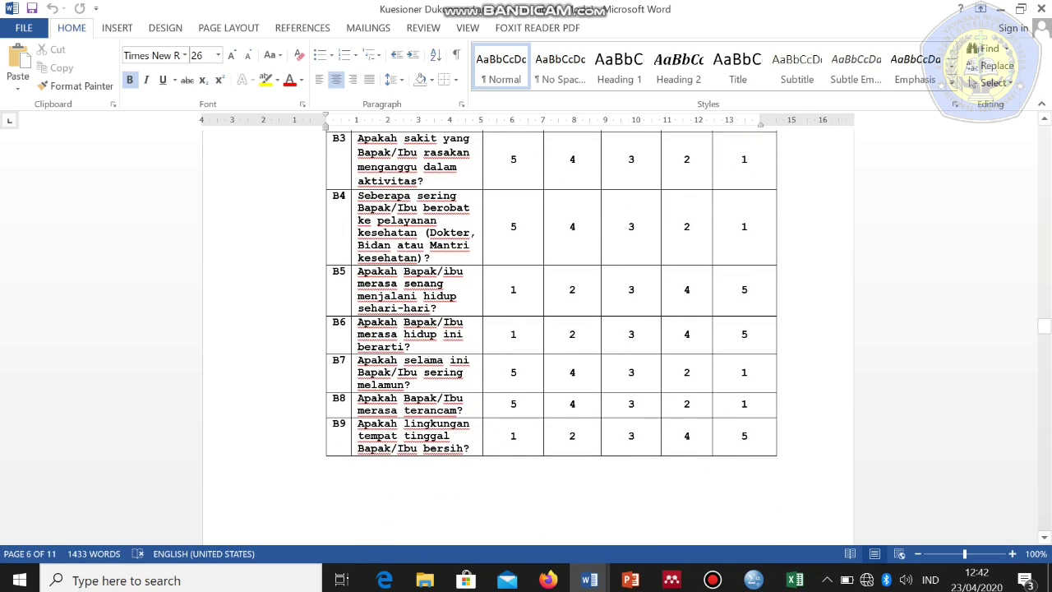
{"action": "scroll", "coordinate": [550, 329], "scroll_direction": "down", "scroll_amount": 8}
{"action": "scroll", "coordinate": [551, 337], "scroll_direction": "down", "scroll_amount": 10}
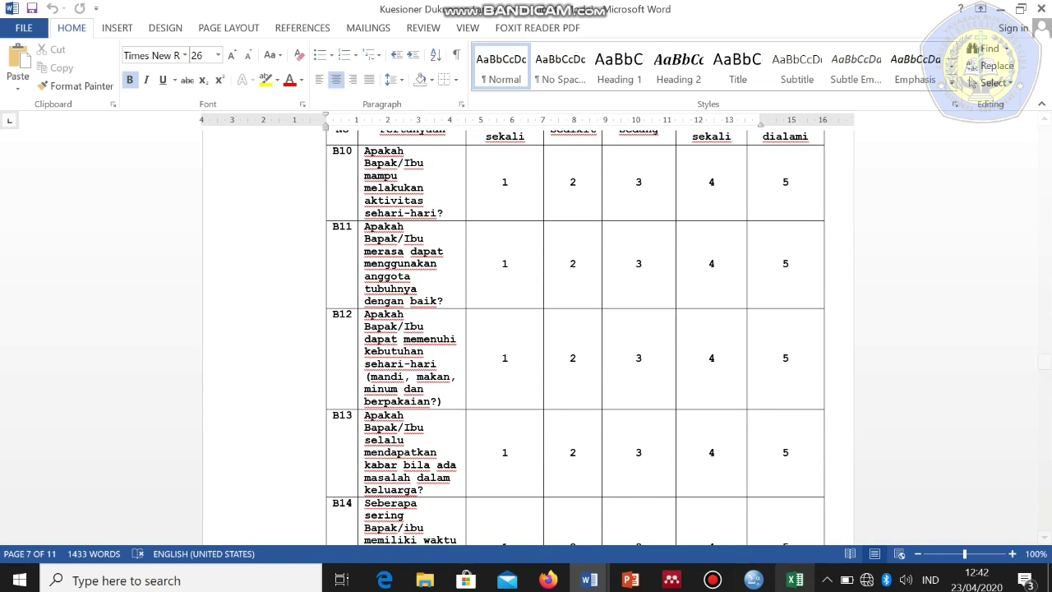
Switch to the Excel workbook and examine the Postpartum Blues columns at 100% zoom, from Kode Responden to the score category code
{"action": "left_click", "coordinate": [795, 580]}
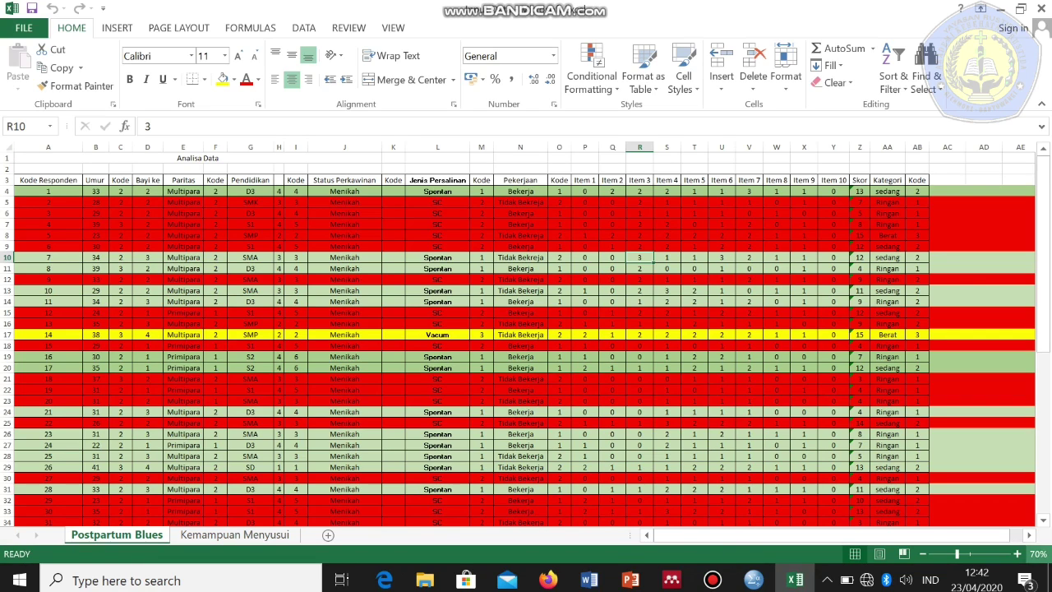
{"action": "scroll", "coordinate": [423, 332], "scroll_direction": "up", "scroll_amount": 2}
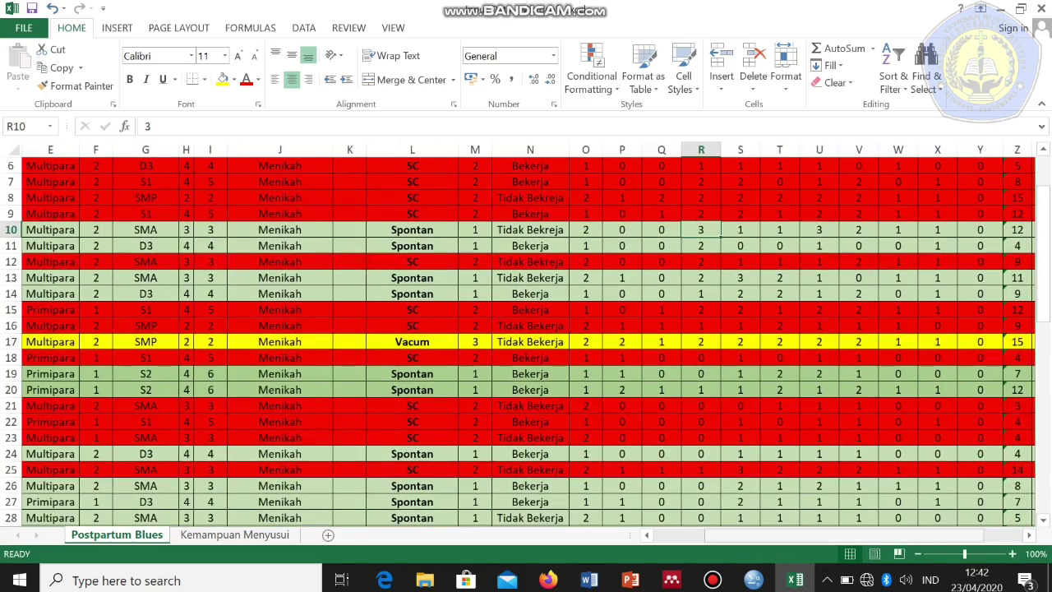
{"action": "left_click_drag", "start_coordinate": [953, 534], "coordinate": [902, 535]}
{"action": "scroll", "coordinate": [902, 493], "scroll_direction": "up", "scroll_amount": 2}
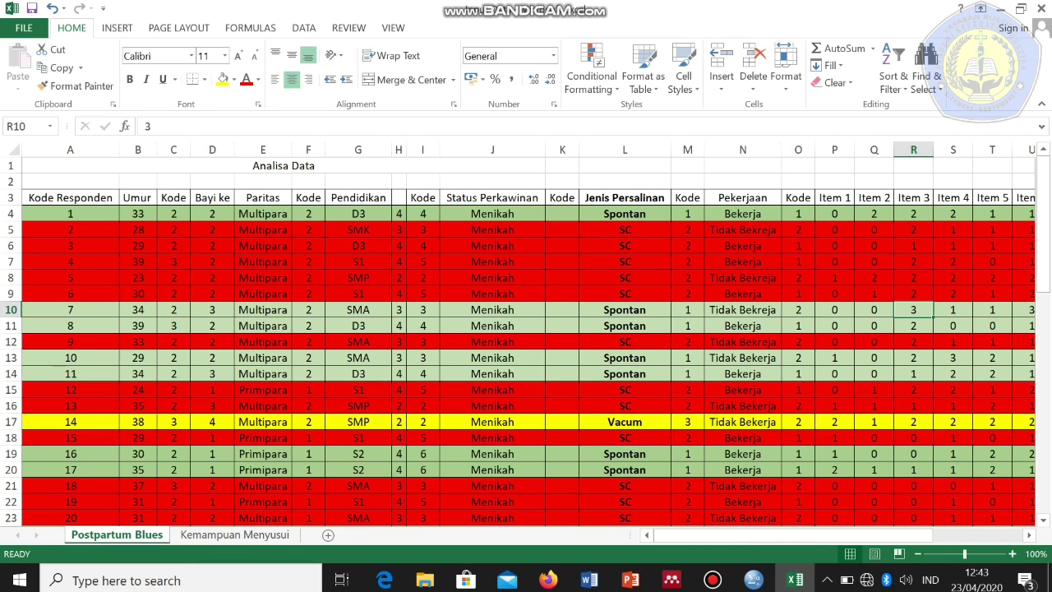
{"action": "left_click_drag", "start_coordinate": [707, 534], "coordinate": [793, 534]}
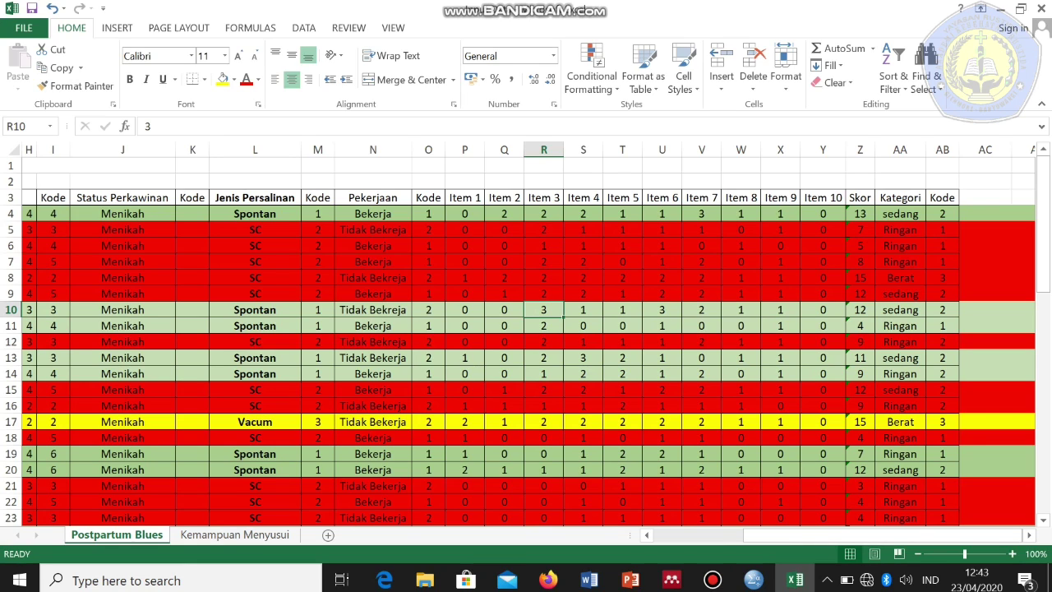
{"action": "left_click_drag", "start_coordinate": [822, 535], "coordinate": [731, 535]}
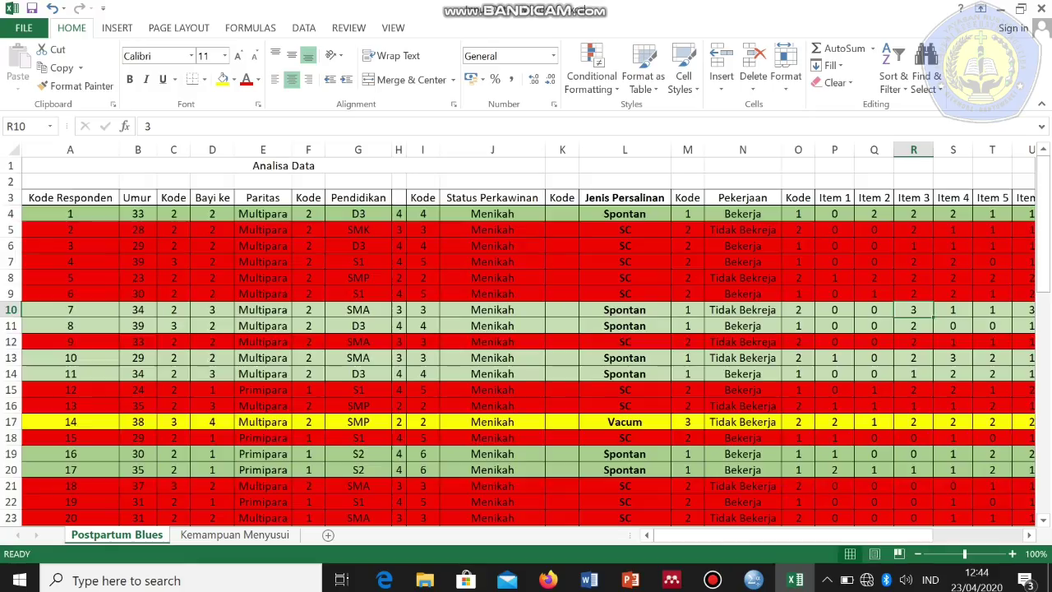
Look through the respondent rows of the Postpartum Blues sheet and return to the first records
{"action": "scroll", "coordinate": [526, 341], "scroll_direction": "down", "scroll_amount": 4}
{"action": "scroll", "coordinate": [525, 341], "scroll_direction": "down", "scroll_amount": 11}
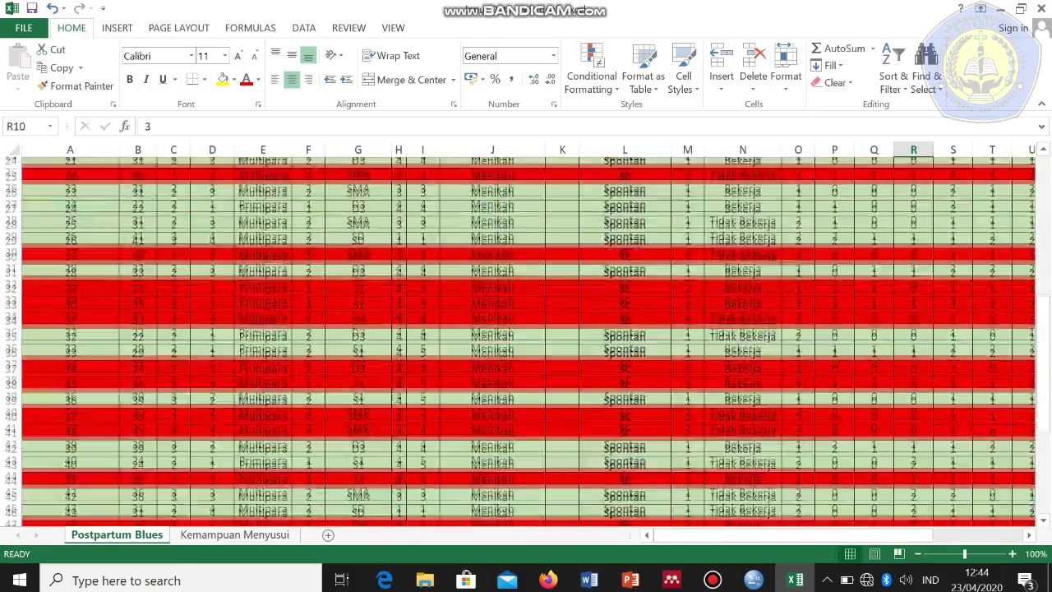
{"action": "scroll", "coordinate": [526, 341], "scroll_direction": "up", "scroll_amount": 15}
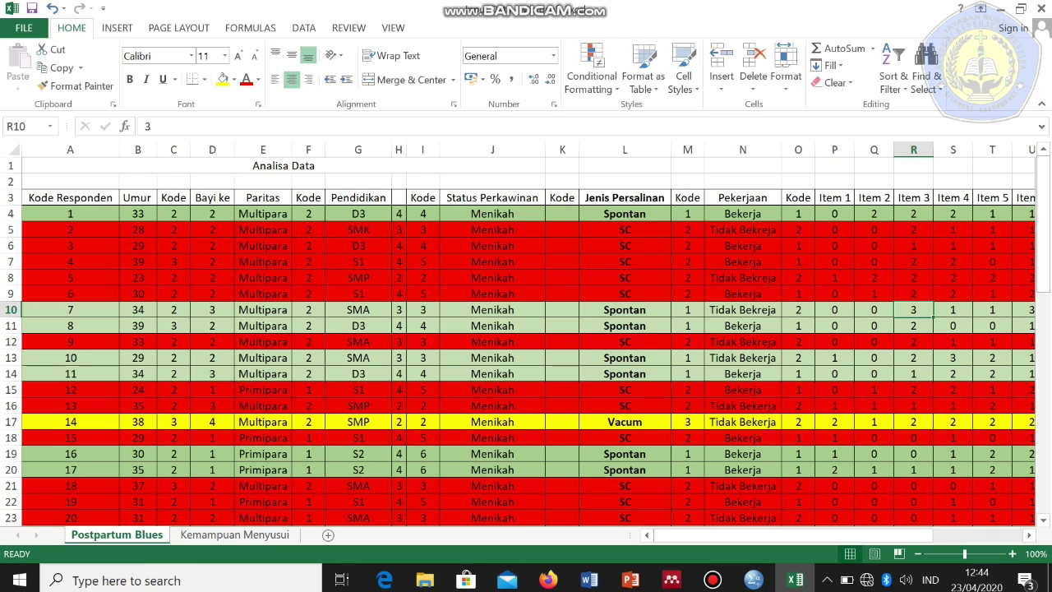
{"action": "scroll", "coordinate": [526, 337], "scroll_direction": "down", "scroll_amount": 1}
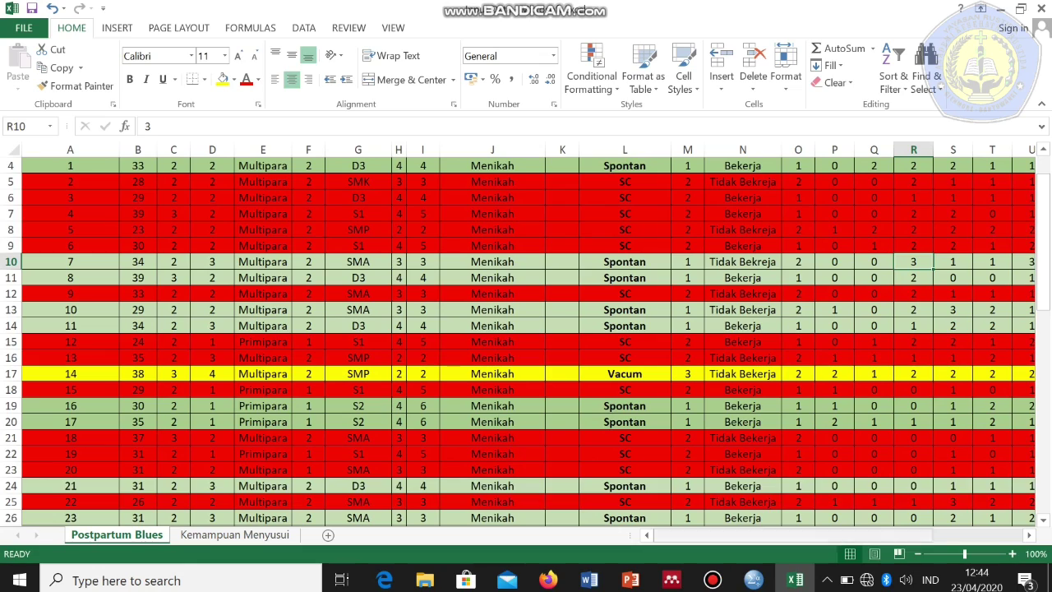
Switch to the SPSS data file Data PP Blus.sav and view its respondent data in a maximised window
{"action": "mouse_move", "coordinate": [753, 579]}
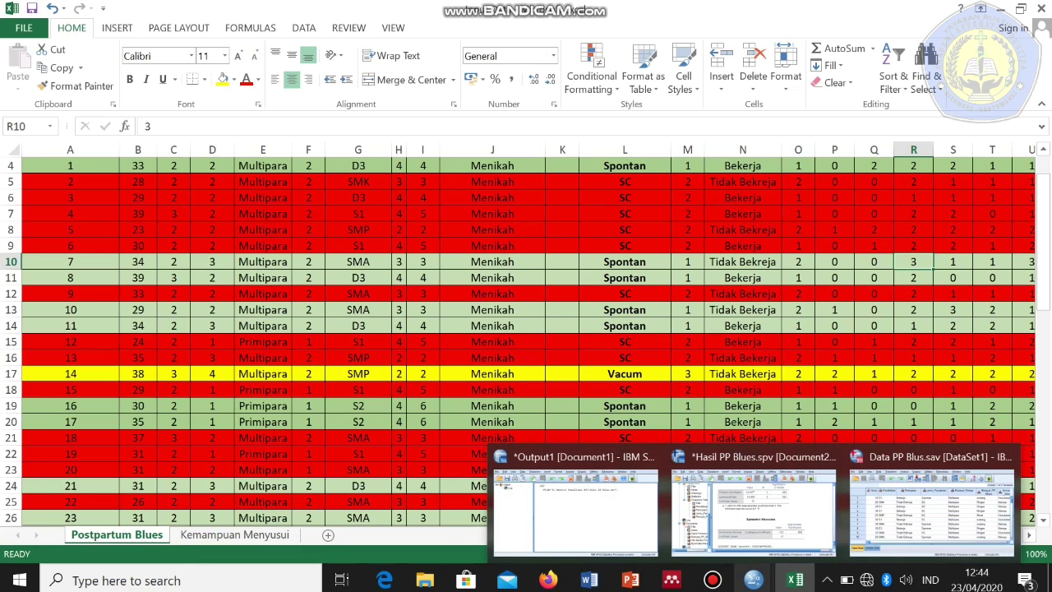
{"action": "mouse_move", "coordinate": [753, 505]}
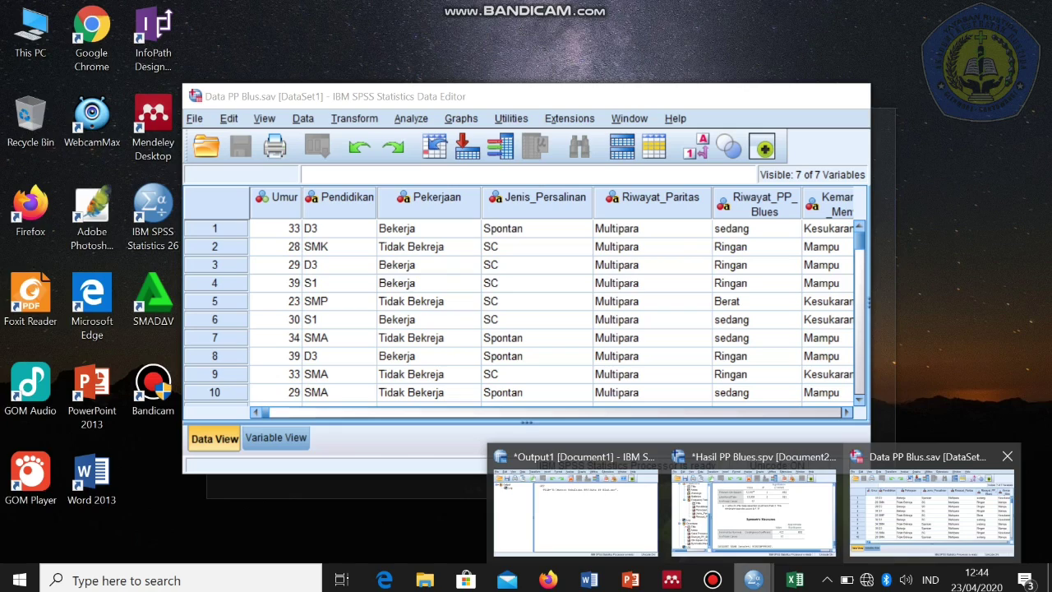
{"action": "left_click", "coordinate": [931, 511]}
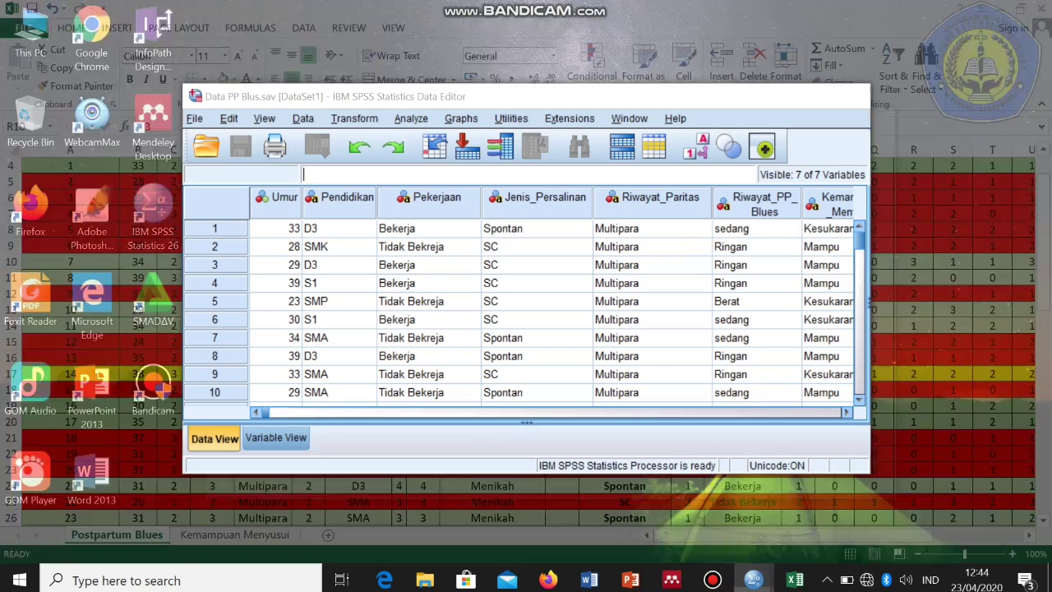
{"action": "left_click", "coordinate": [813, 97]}
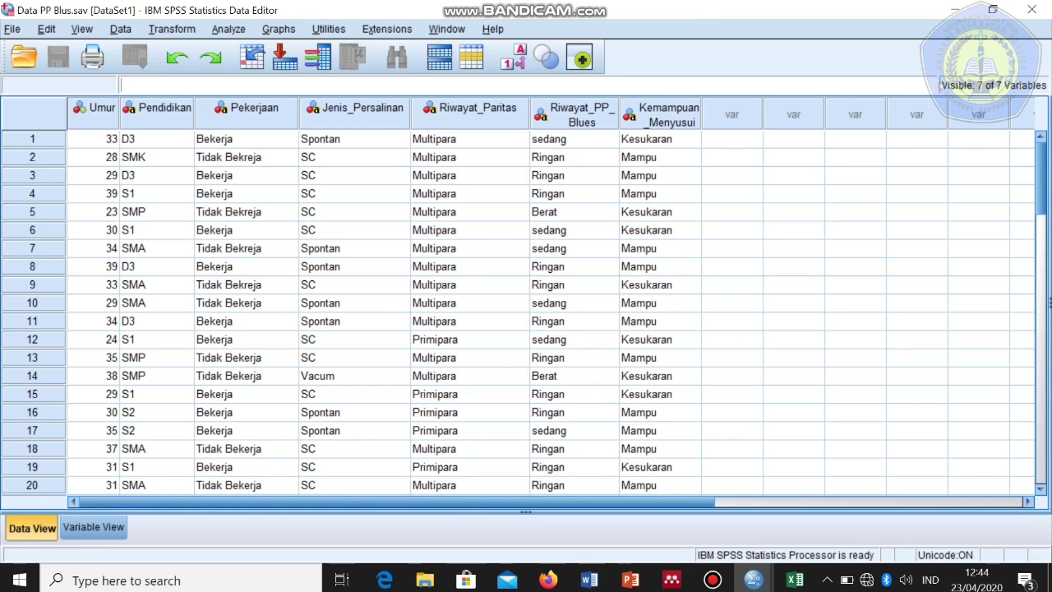
Minimise the SPSS data, Excel, file folder and both SPSS output windows to clear the desktop
{"action": "left_click", "coordinate": [954, 10]}
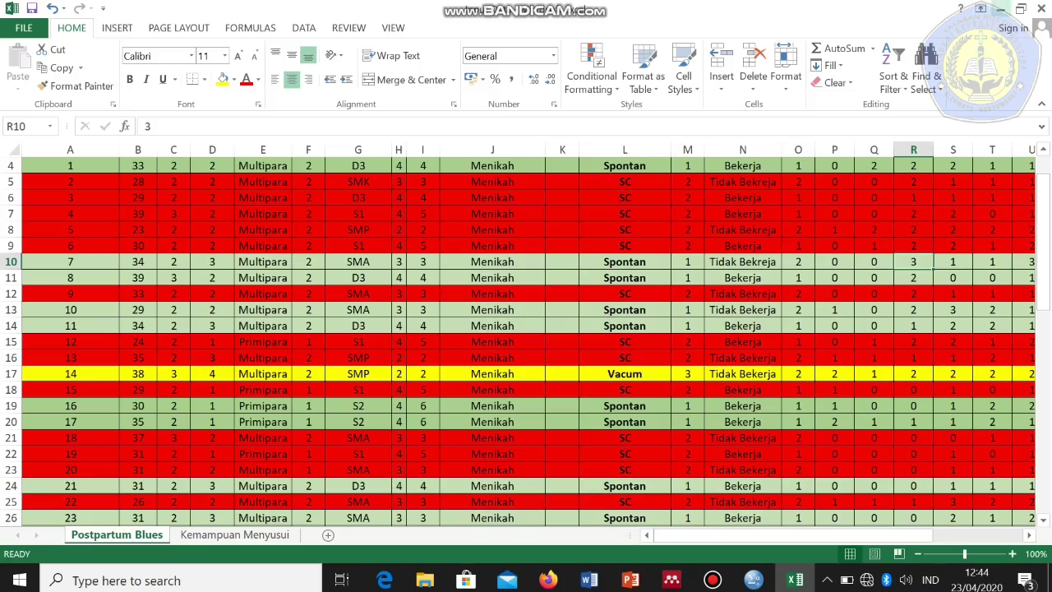
{"action": "left_click", "coordinate": [999, 8]}
{"action": "left_click", "coordinate": [1000, 8]}
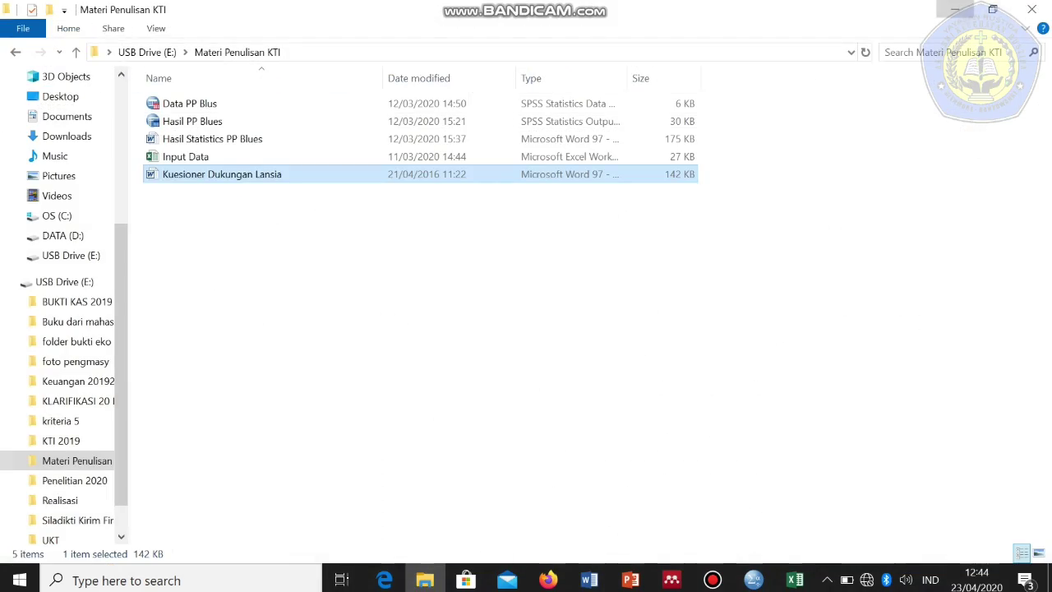
{"action": "left_click", "coordinate": [955, 9]}
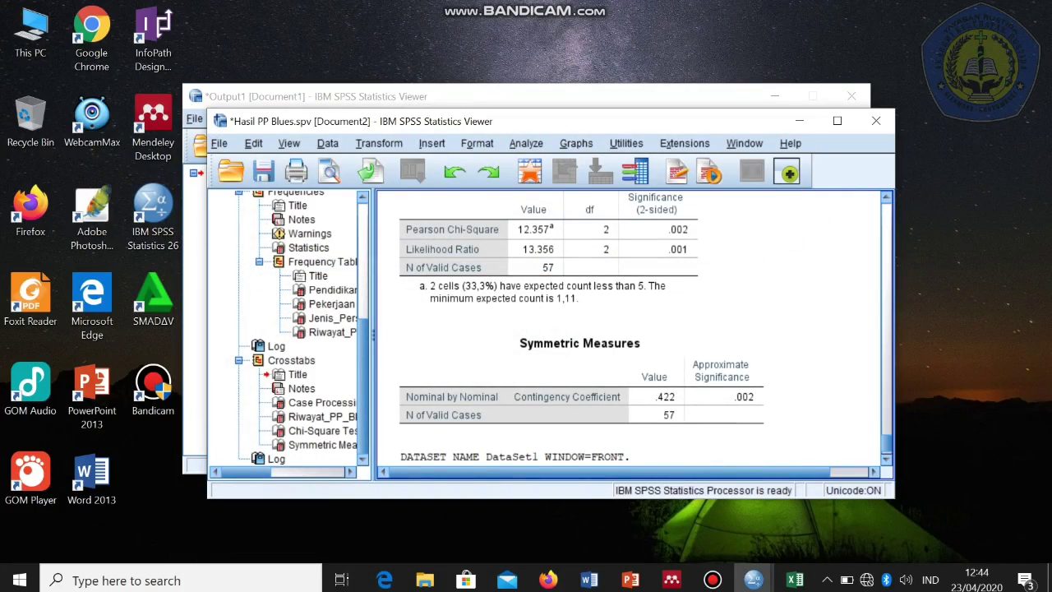
{"action": "left_click", "coordinate": [774, 96]}
{"action": "left_click", "coordinate": [798, 121]}
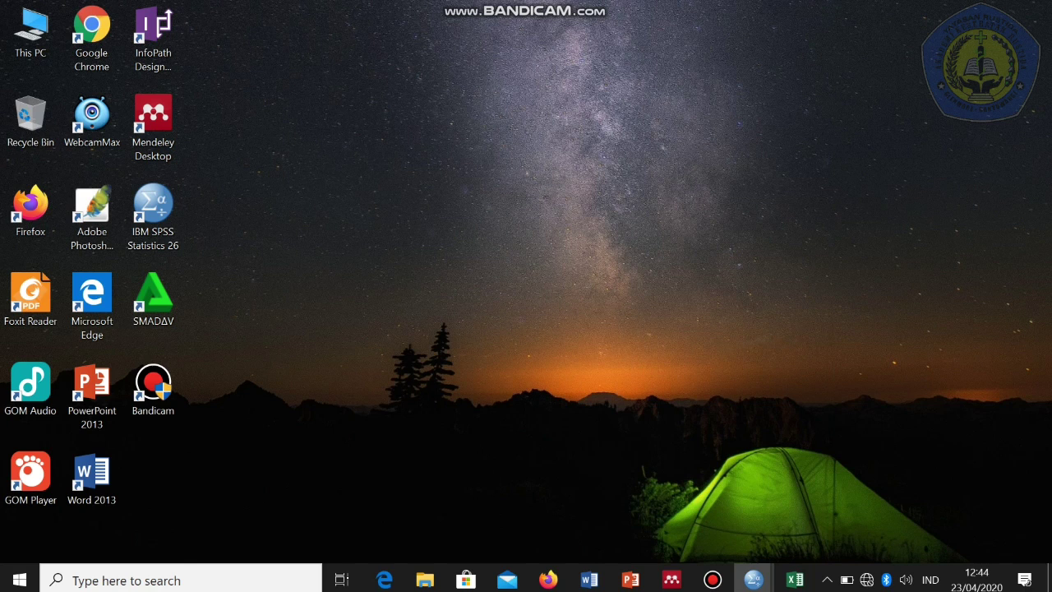
Start IBM SPSS Statistics 26, dismiss the welcome dialog and maximise the empty dataset window
{"action": "double_click", "coordinate": [153, 215]}
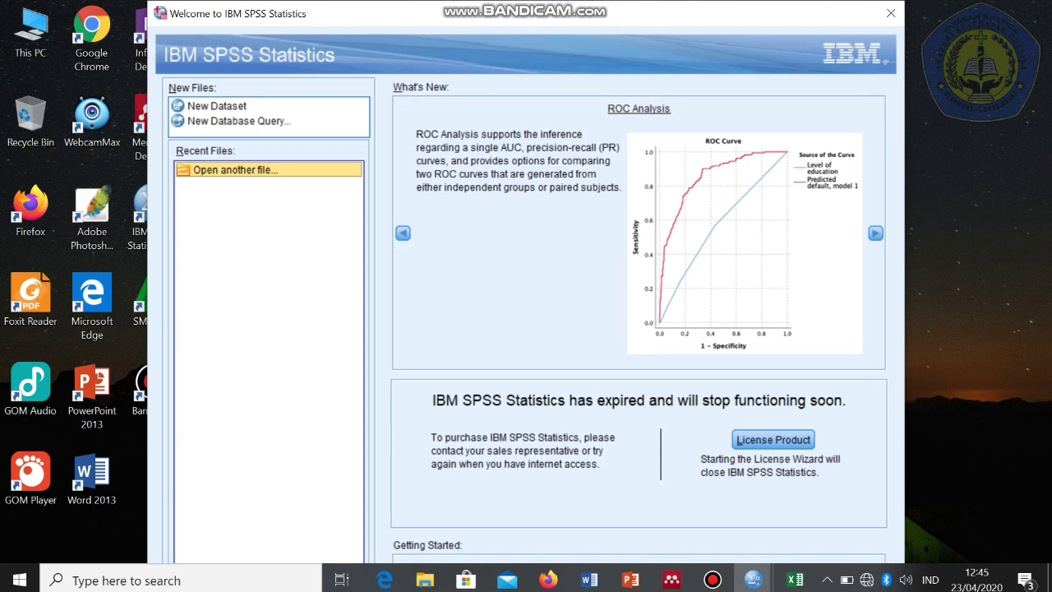
{"action": "left_click", "coordinate": [891, 14]}
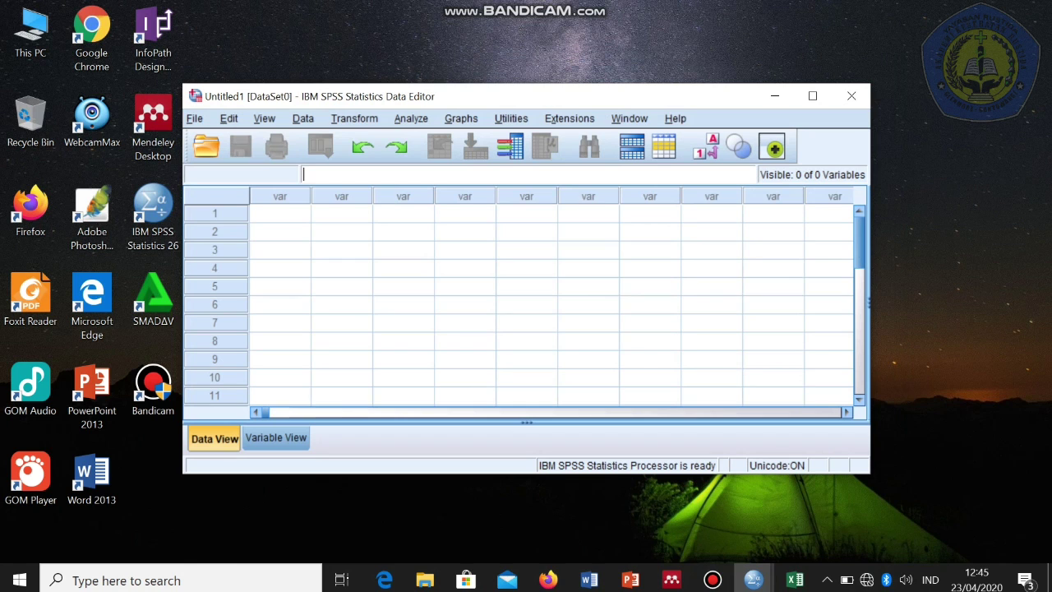
{"action": "key", "text": "super+Up"}
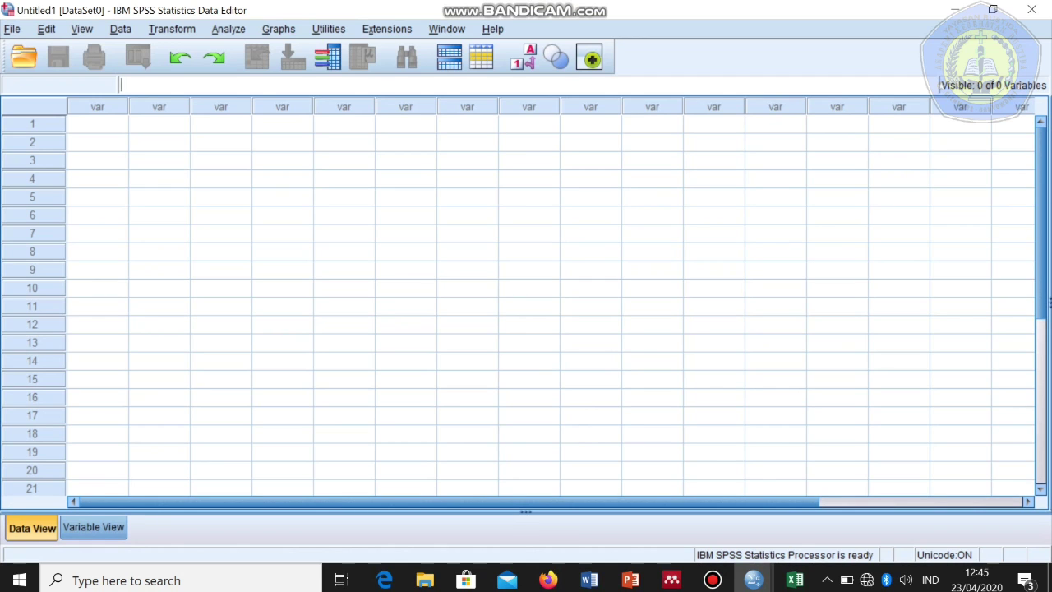
Look at the empty dataset's Variable View and Data View, check the Excel respondent sheet and return to SPSS
{"action": "left_click", "coordinate": [94, 528]}
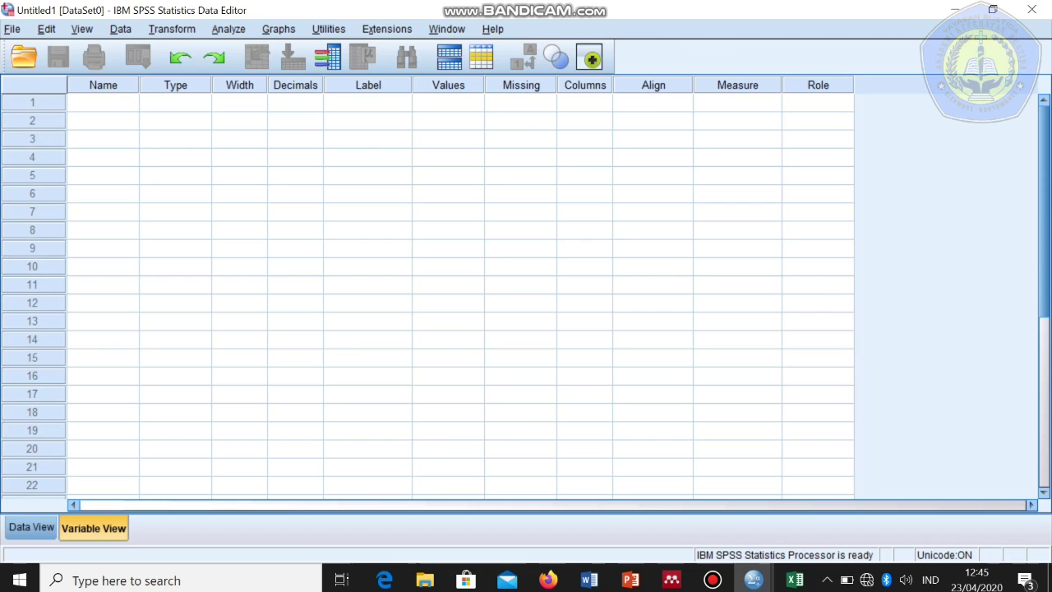
{"action": "left_click", "coordinate": [31, 527]}
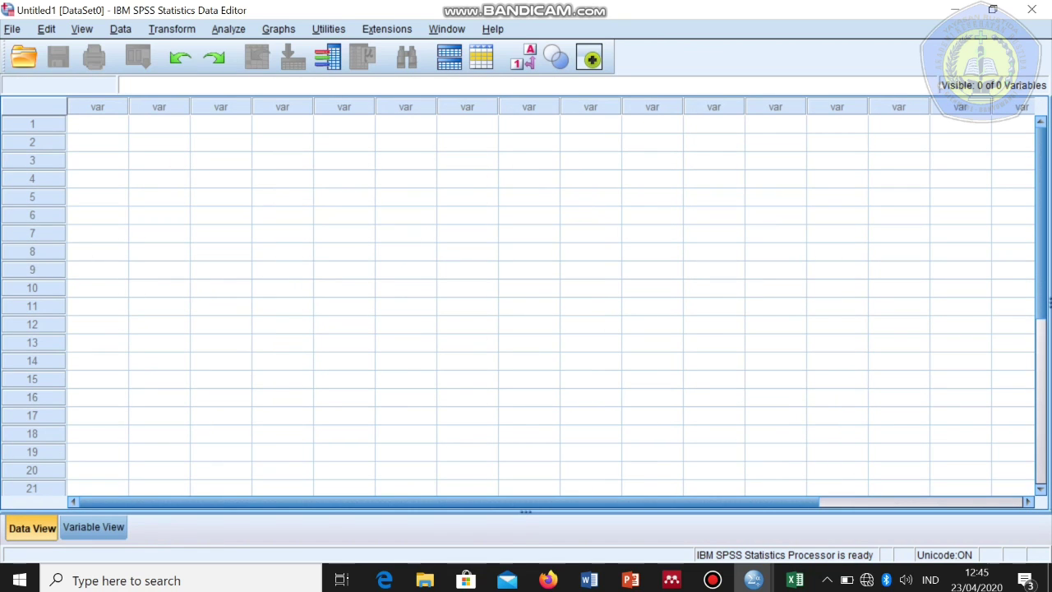
{"action": "left_click", "coordinate": [794, 580]}
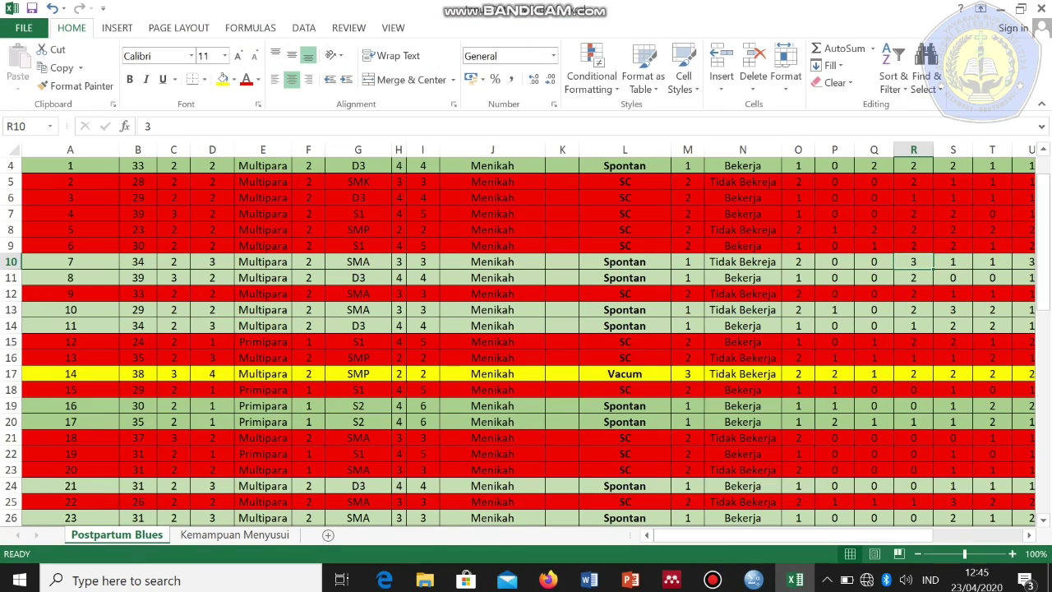
{"action": "left_click", "coordinate": [752, 580]}
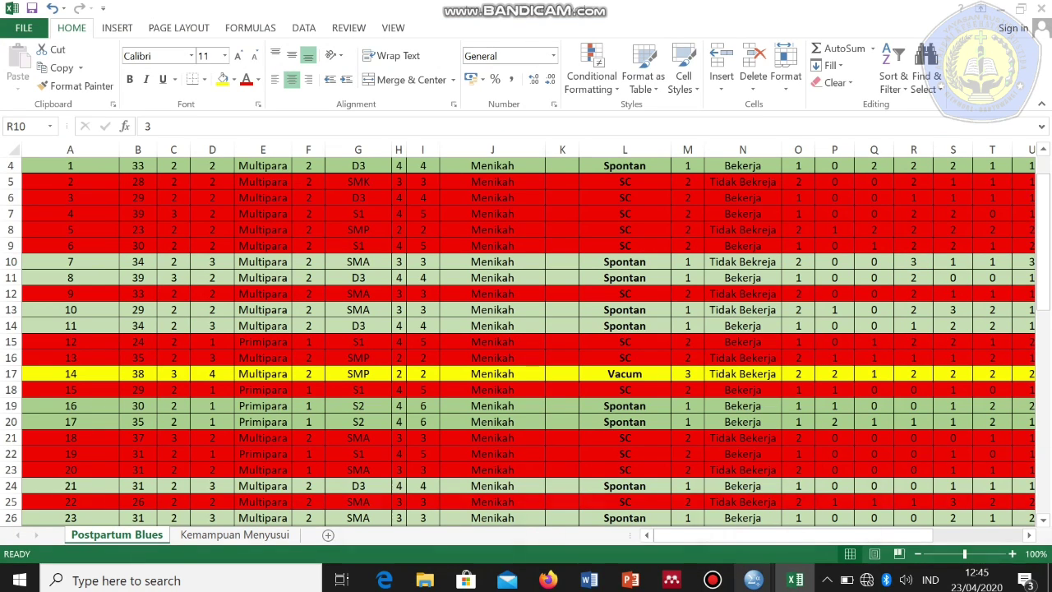
{"action": "left_click", "coordinate": [961, 511]}
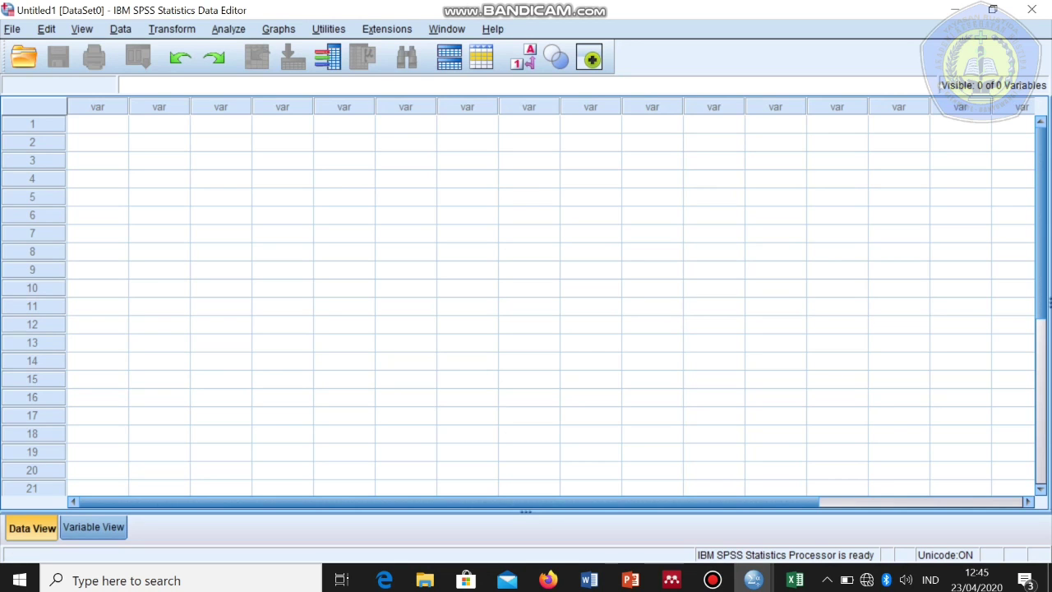
Define the first variable of the untitled dataset in Variable View as Usia with the Numeric type
{"action": "left_click", "coordinate": [93, 527]}
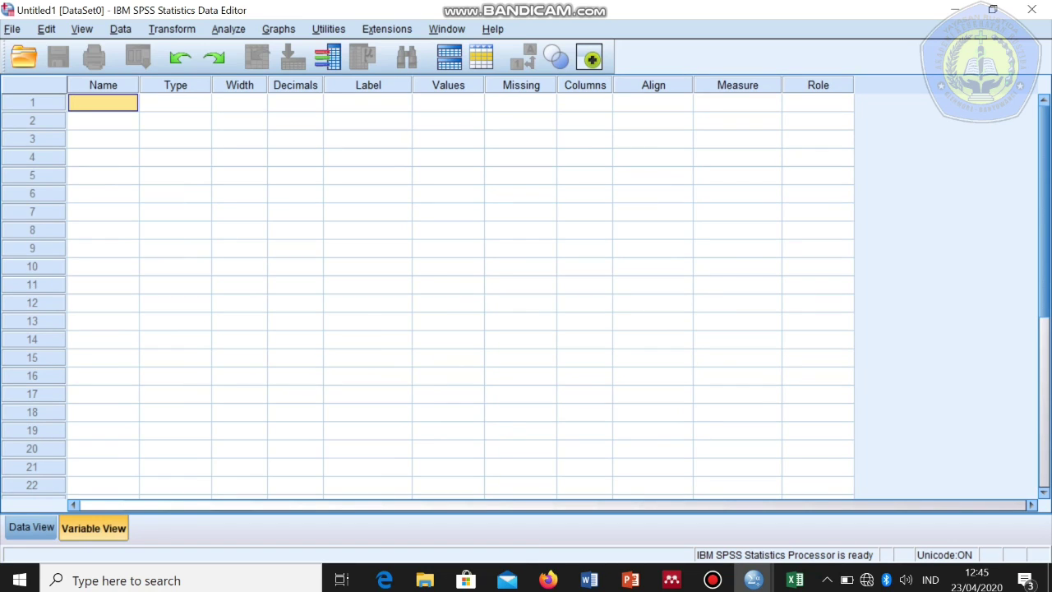
{"action": "type", "text": "Usia"}
{"action": "left_click", "coordinate": [197, 194]}
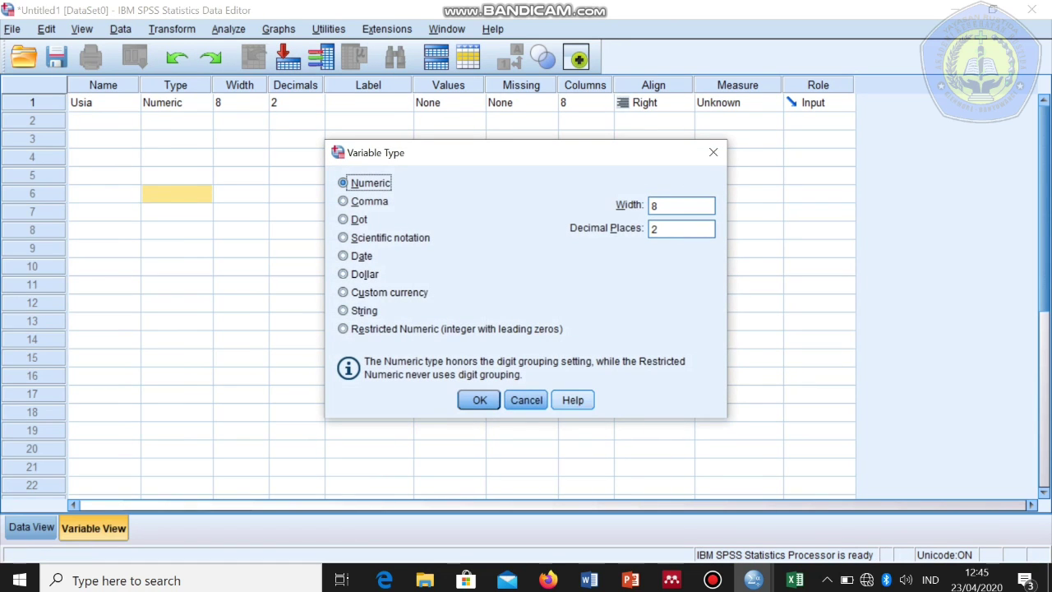
{"action": "left_click", "coordinate": [526, 399]}
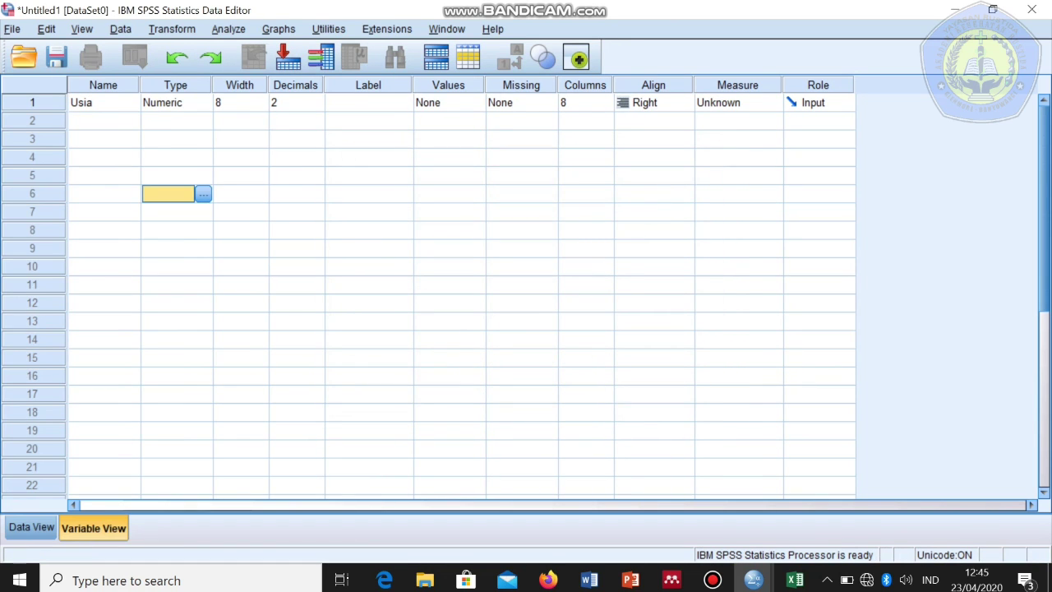
{"action": "left_click", "coordinate": [202, 103]}
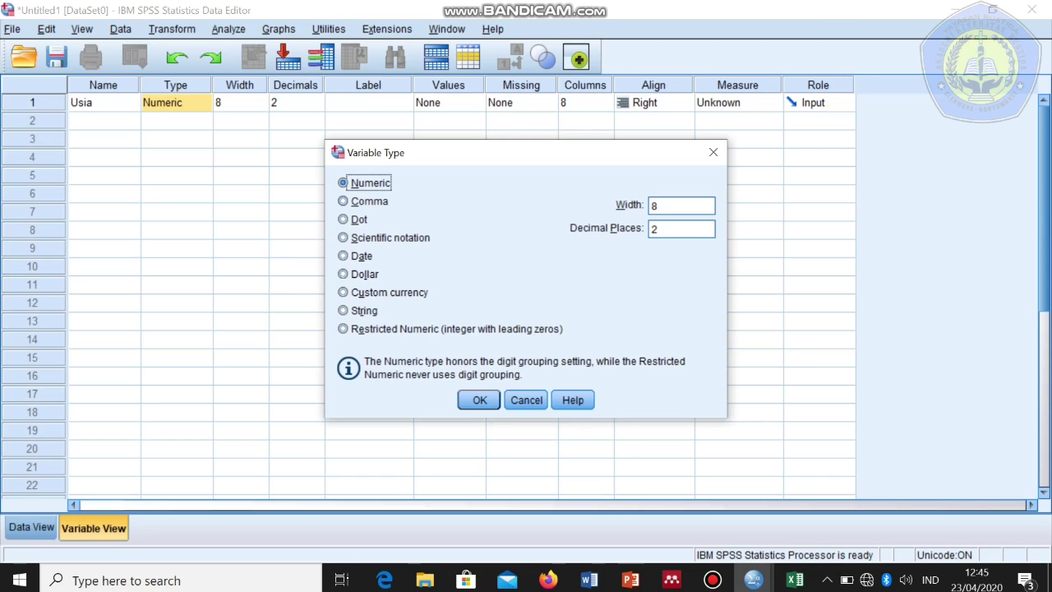
{"action": "key", "text": "Return"}
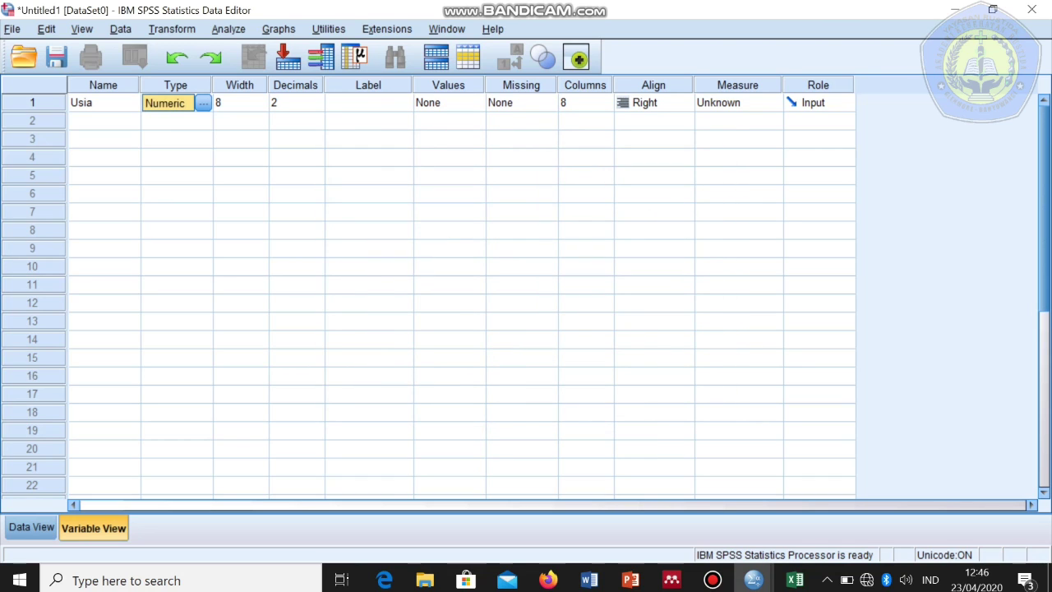
Set the Usia variable's decimals to 0 and its label to Usia
{"action": "left_click", "coordinate": [317, 106]}
{"action": "left_click", "coordinate": [317, 106]}
{"action": "left_click", "coordinate": [318, 107]}
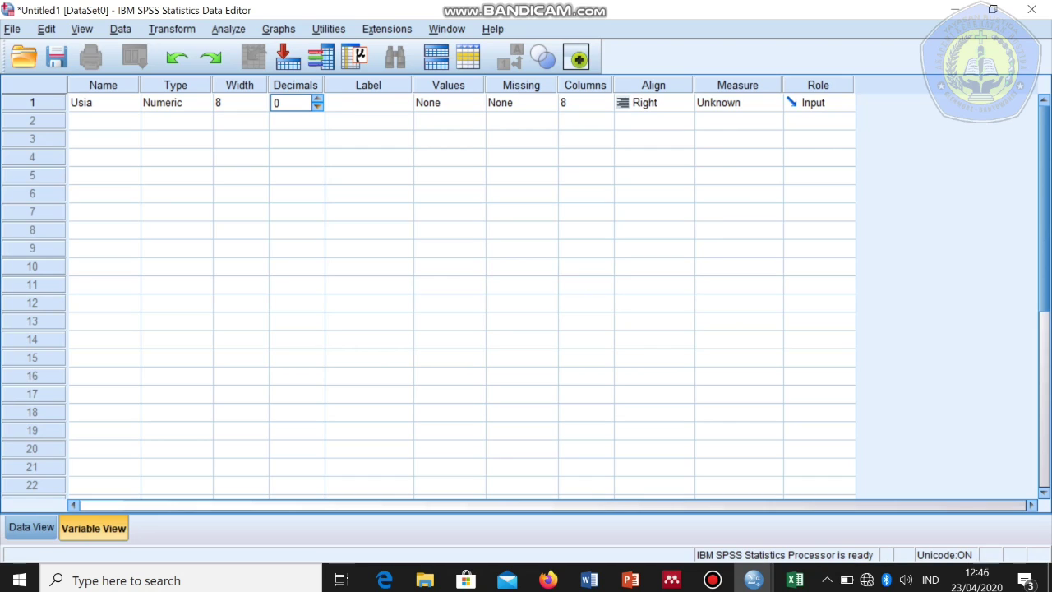
{"action": "left_click", "coordinate": [368, 103]}
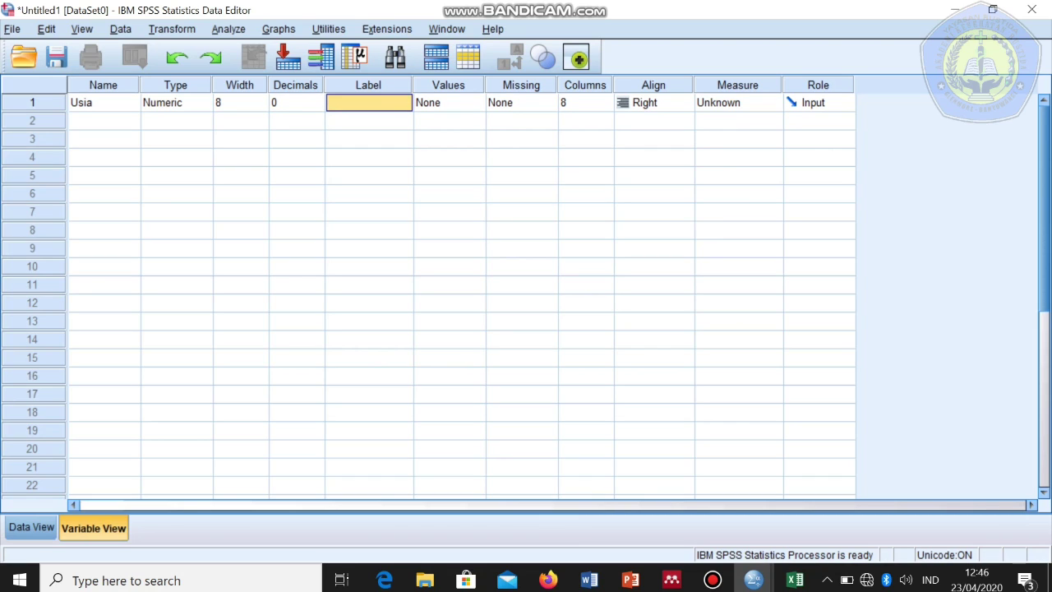
{"action": "double_click", "coordinate": [368, 102]}
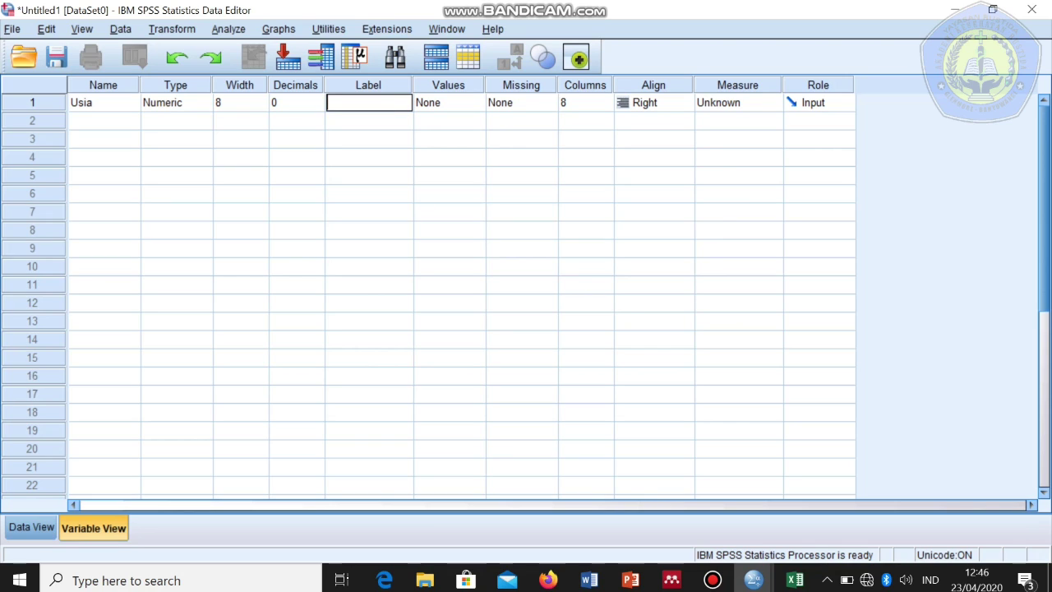
{"action": "type", "text": "Usia"}
{"action": "left_click", "coordinate": [449, 139]}
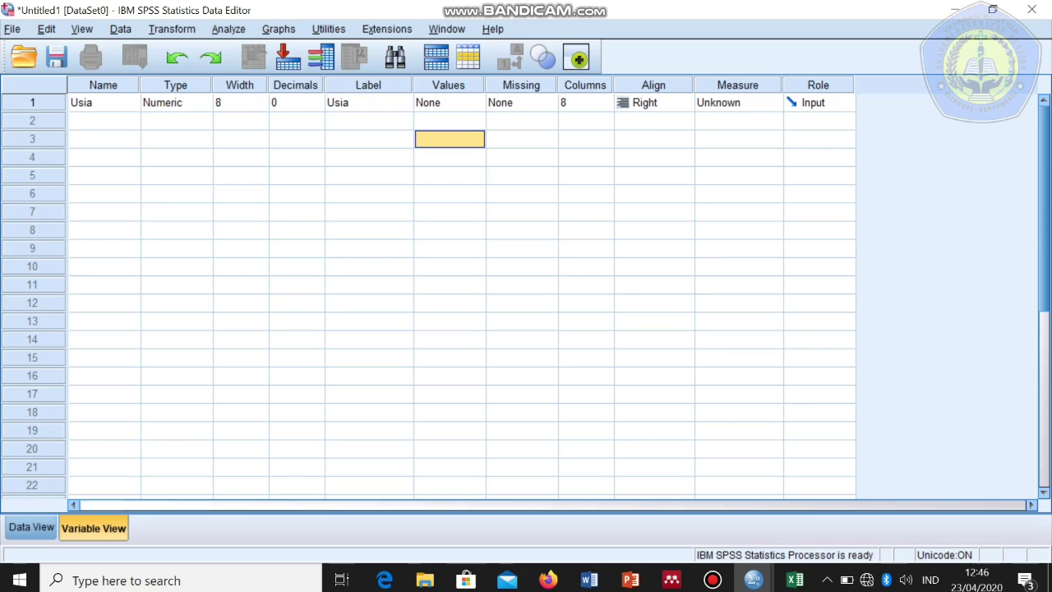
Add the value label 1 = "<20" to the Usia variable
{"action": "left_click", "coordinate": [477, 103]}
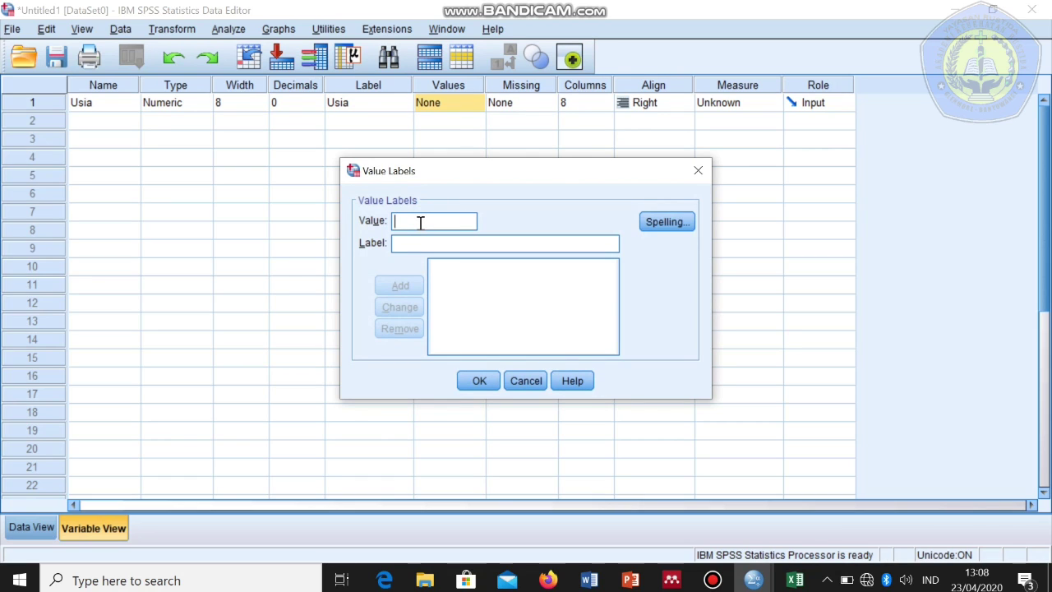
{"action": "type", "text": "1"}
{"action": "left_click", "coordinate": [422, 243]}
{"action": "type", "text": "<20"}
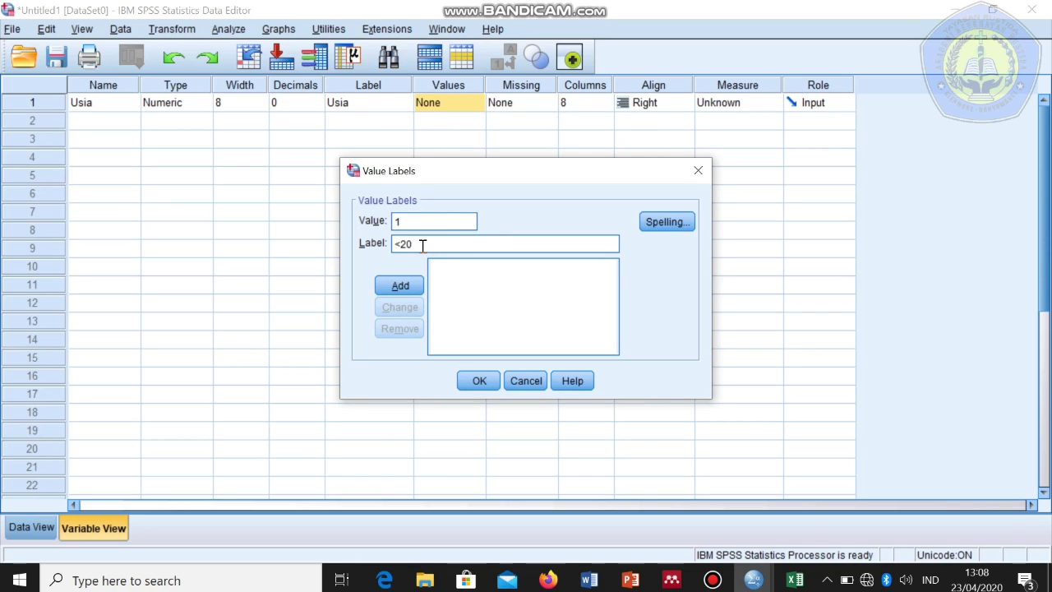
{"action": "left_click", "coordinate": [388, 289]}
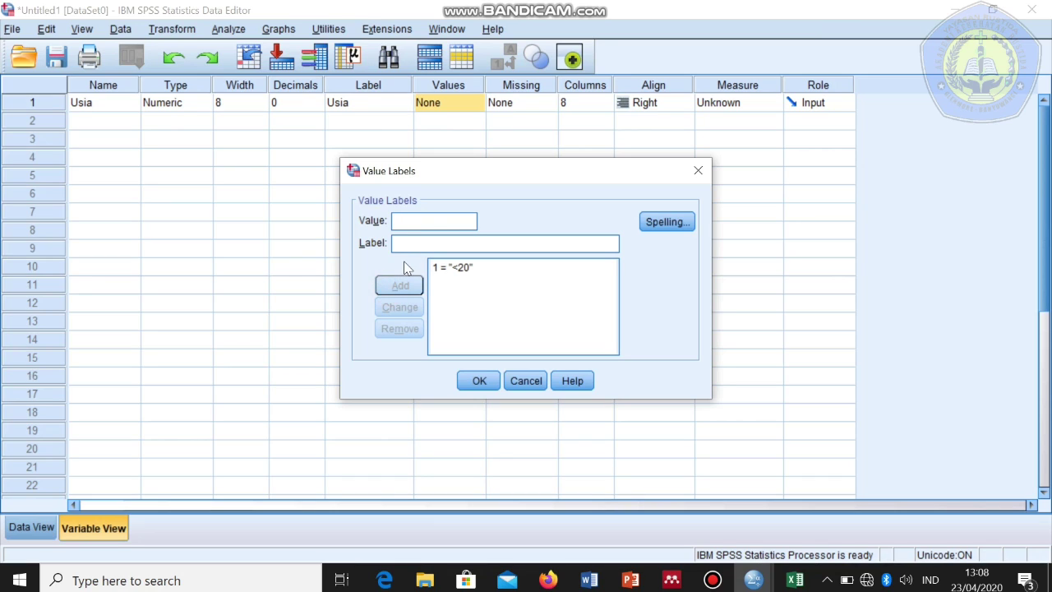
Add the value labels 2 = ">=20" and 3 = ">35" to Usia and apply the value labels
{"action": "type", "text": "2"}
{"action": "left_click", "coordinate": [421, 244]}
{"action": "type", "text": ">=20"}
{"action": "left_click", "coordinate": [408, 285]}
{"action": "type", "text": "3"}
{"action": "left_click", "coordinate": [419, 242]}
{"action": "type", "text": ">"}
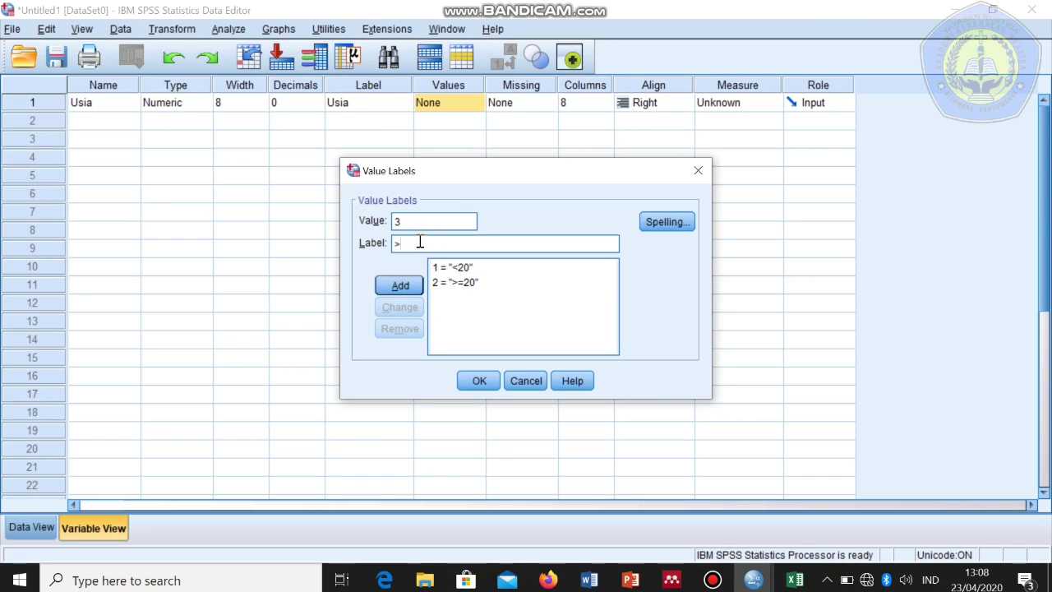
{"action": "type", "text": "35"}
{"action": "left_click", "coordinate": [400, 285]}
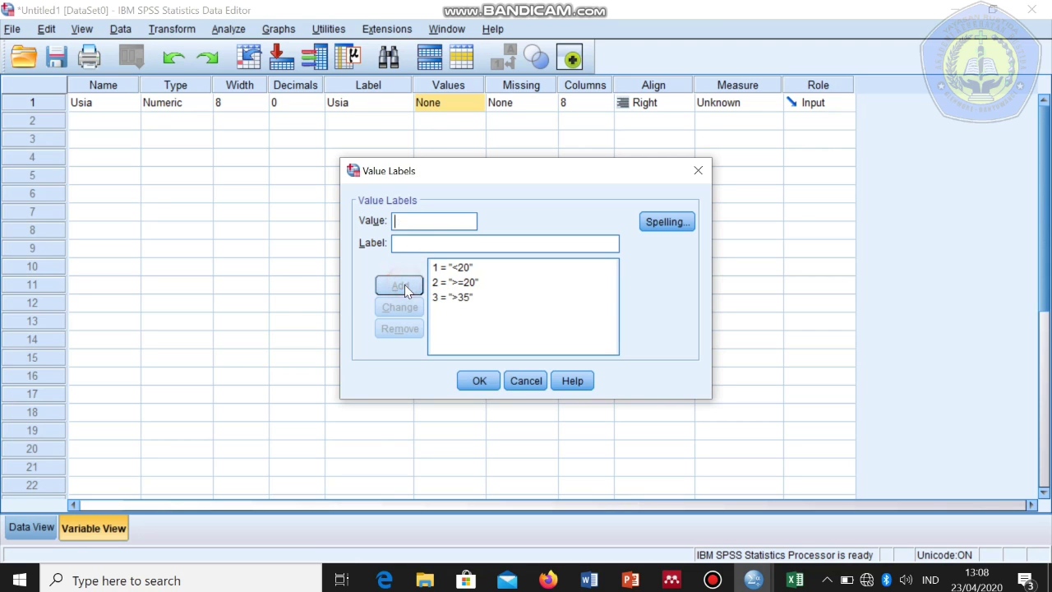
{"action": "left_click", "coordinate": [477, 380]}
View the Usia column in Data View and switch to the Data PP Blus.sav dataset
{"action": "left_click", "coordinate": [32, 526]}
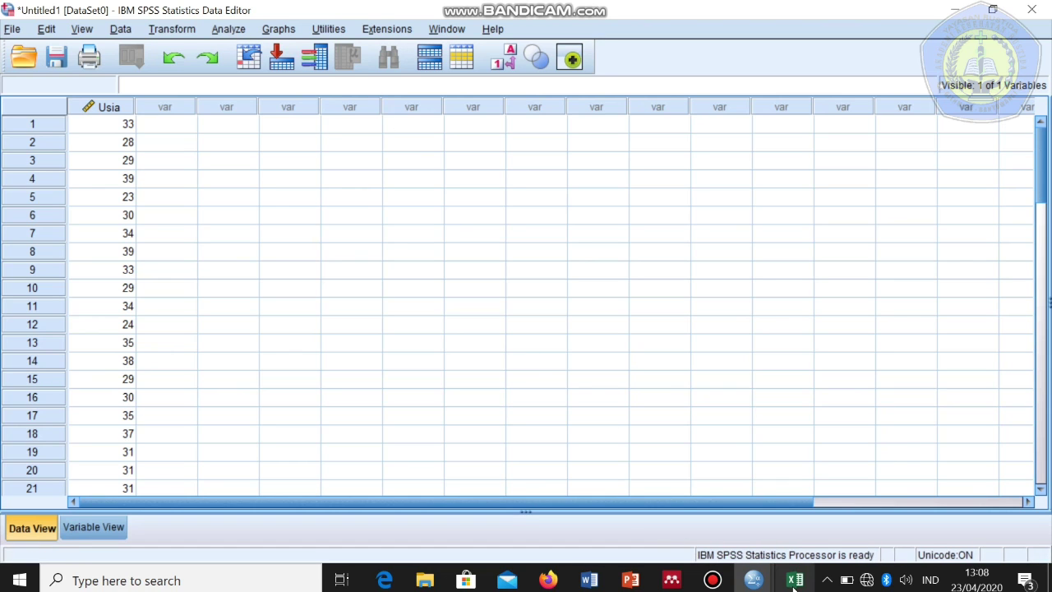
{"action": "mouse_move", "coordinate": [760, 584]}
{"action": "left_click", "coordinate": [752, 501]}
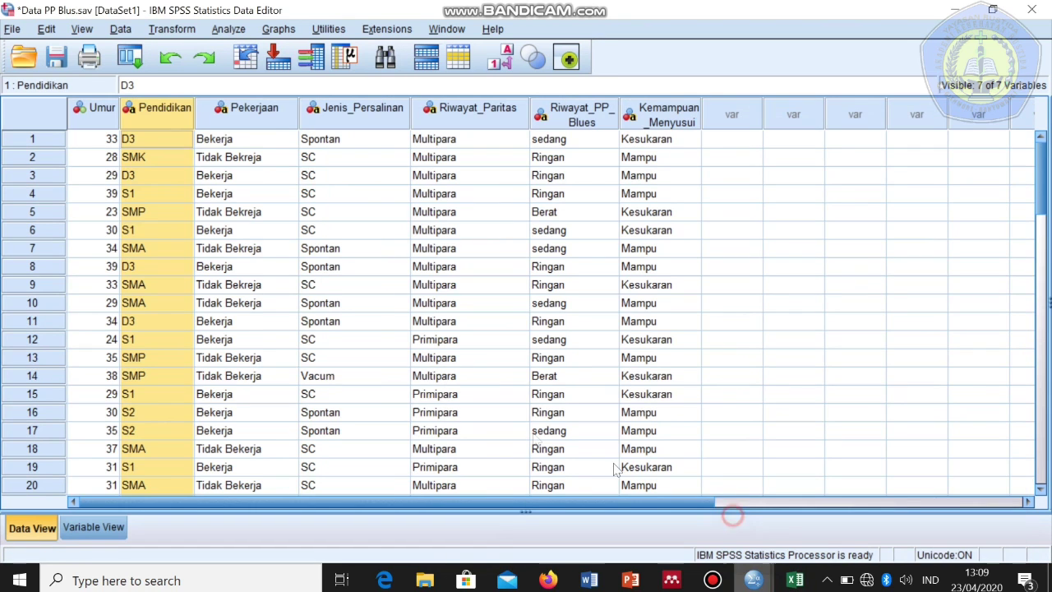
Open the value labels of the Pendidikan variable in the Variable View of Data PP Blus.sav
{"action": "left_click", "coordinate": [110, 156]}
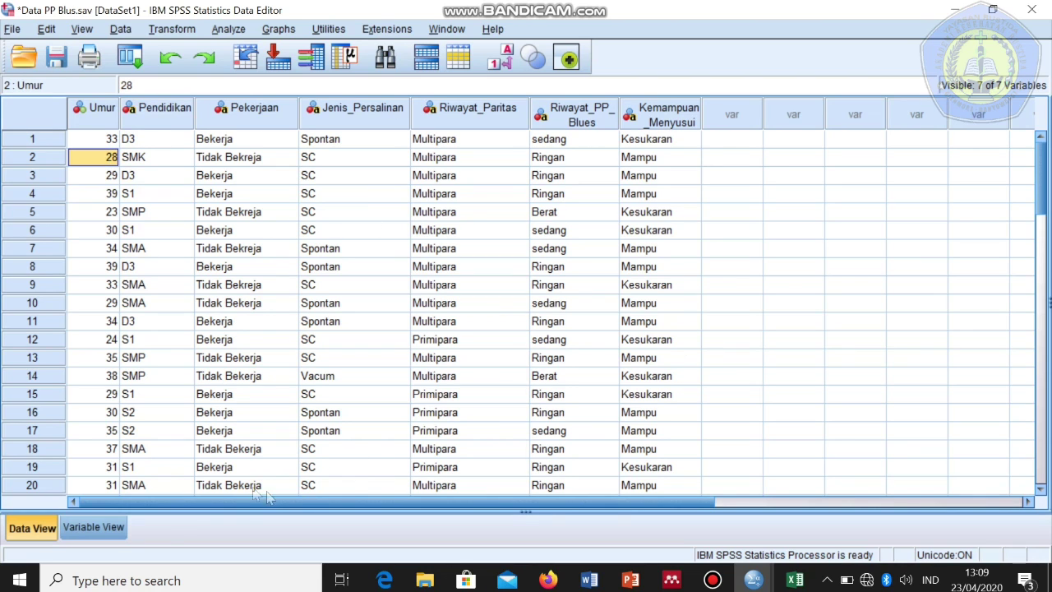
{"action": "left_click", "coordinate": [102, 527]}
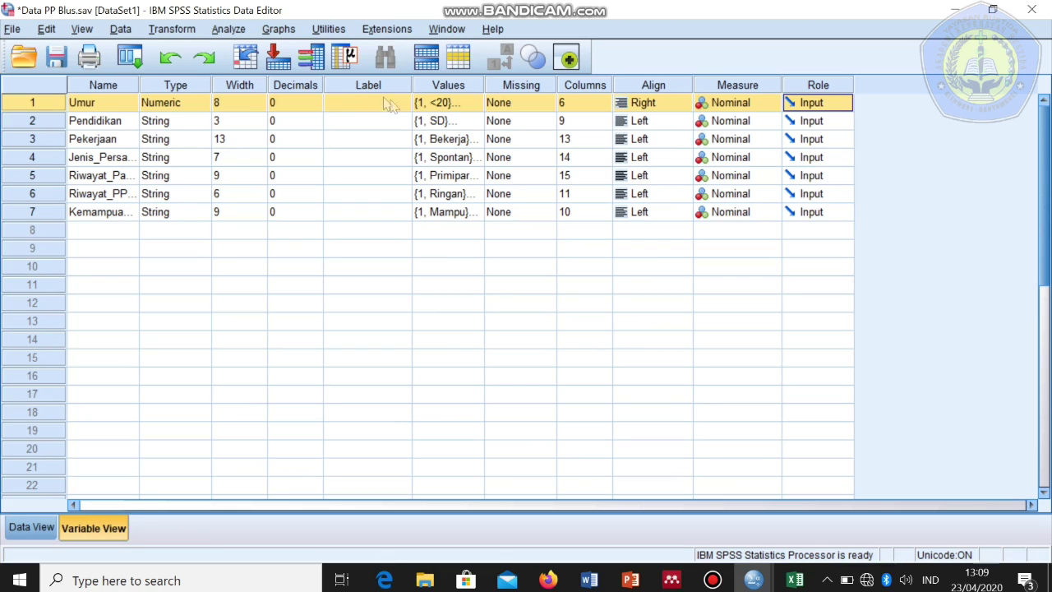
{"action": "double_click", "coordinate": [479, 121]}
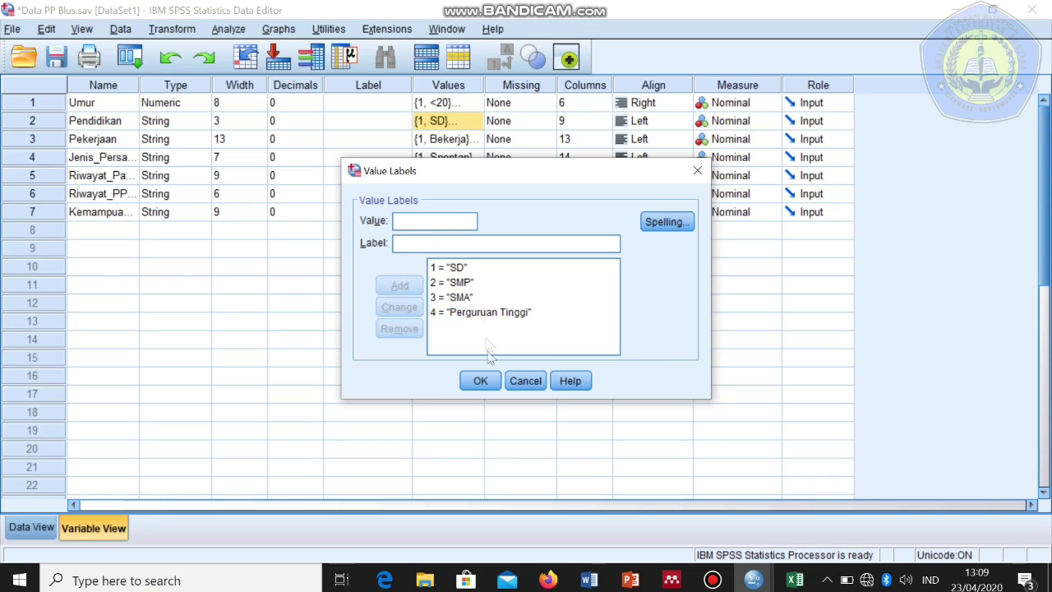
Review the value labels of the Pendidikan and Umur variables and close them
{"action": "left_click", "coordinate": [445, 346]}
{"action": "left_click", "coordinate": [472, 300]}
{"action": "left_click", "coordinate": [482, 381]}
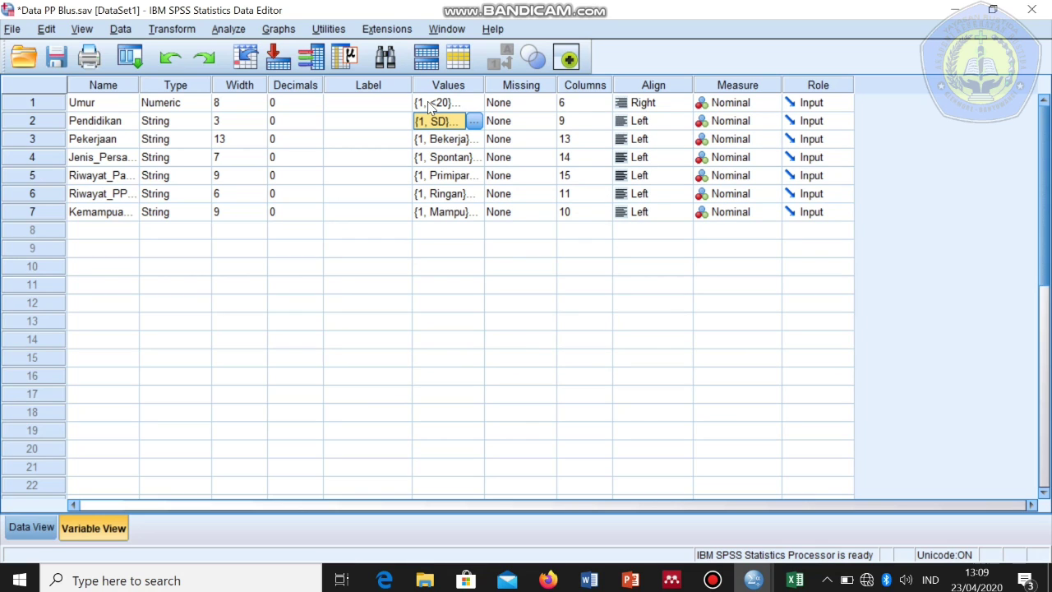
{"action": "left_click", "coordinate": [472, 107]}
{"action": "left_click", "coordinate": [475, 104]}
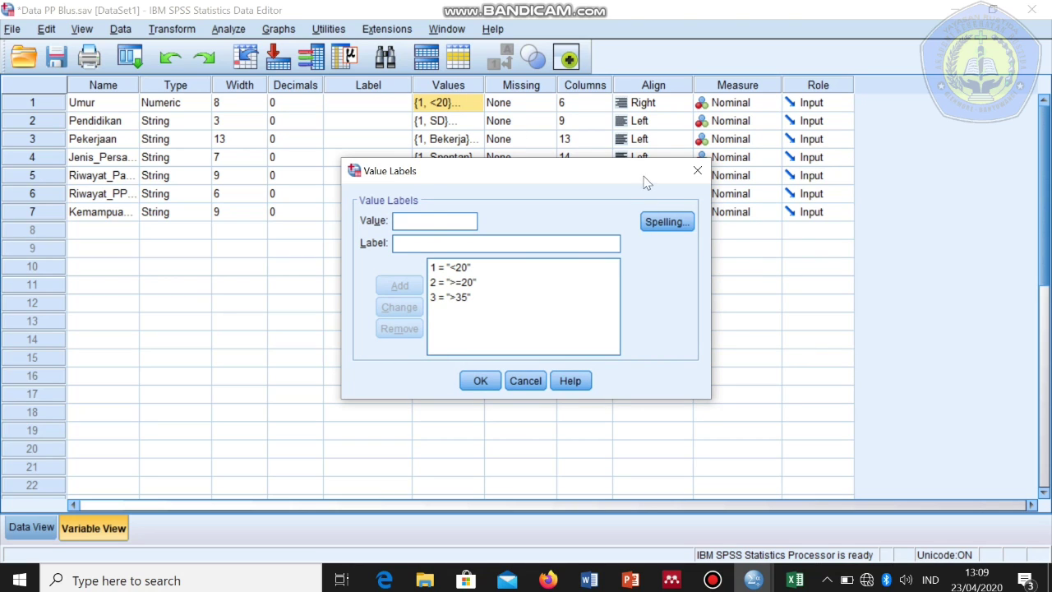
{"action": "left_click", "coordinate": [480, 380]}
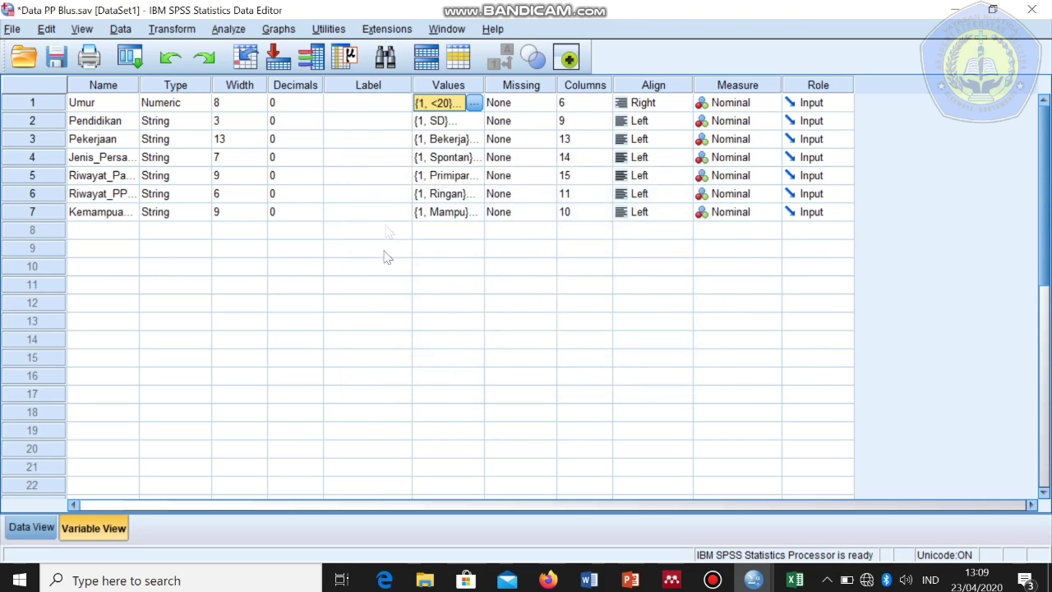
Open Frequencies from Data View, clear its variable selection, and add Umur, Pendidikan, Pekerjaan, Jenis_Persalinan and Riwayat_Paritas as the analysis variables
{"action": "left_click", "coordinate": [31, 526]}
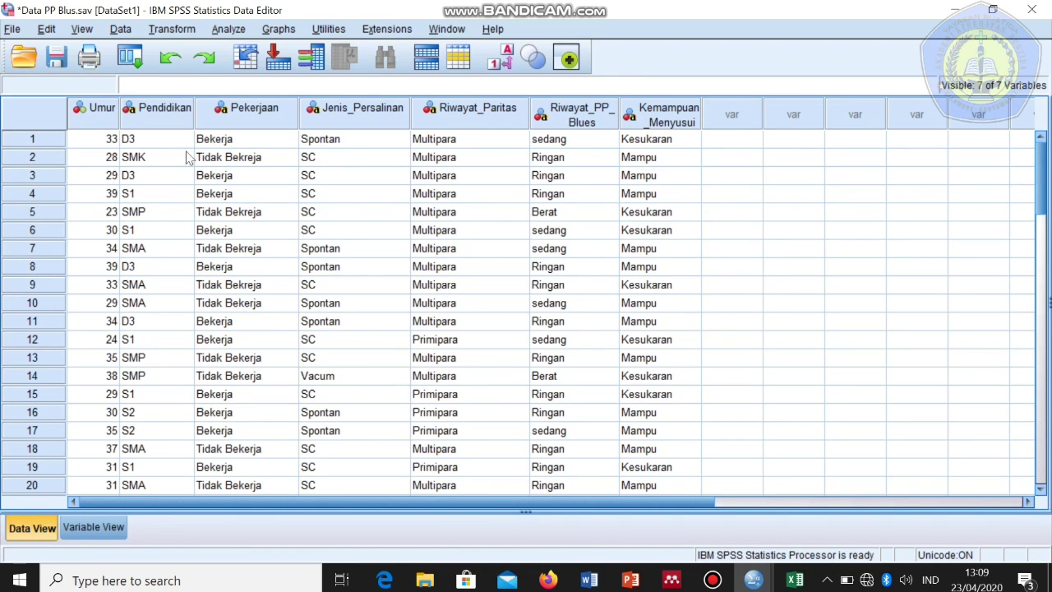
{"action": "left_click", "coordinate": [229, 28]}
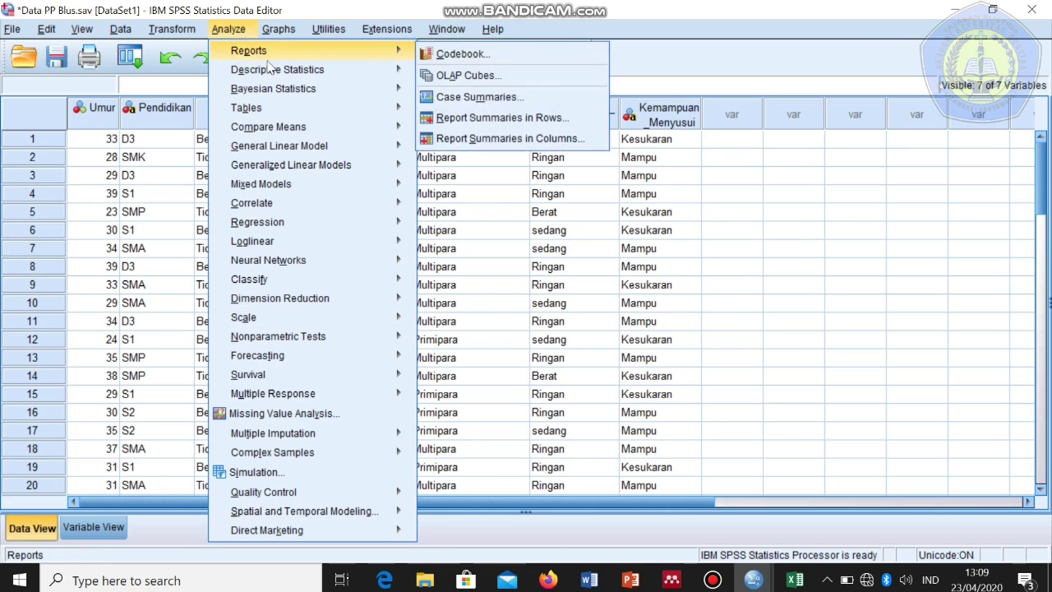
{"action": "mouse_move", "coordinate": [312, 72]}
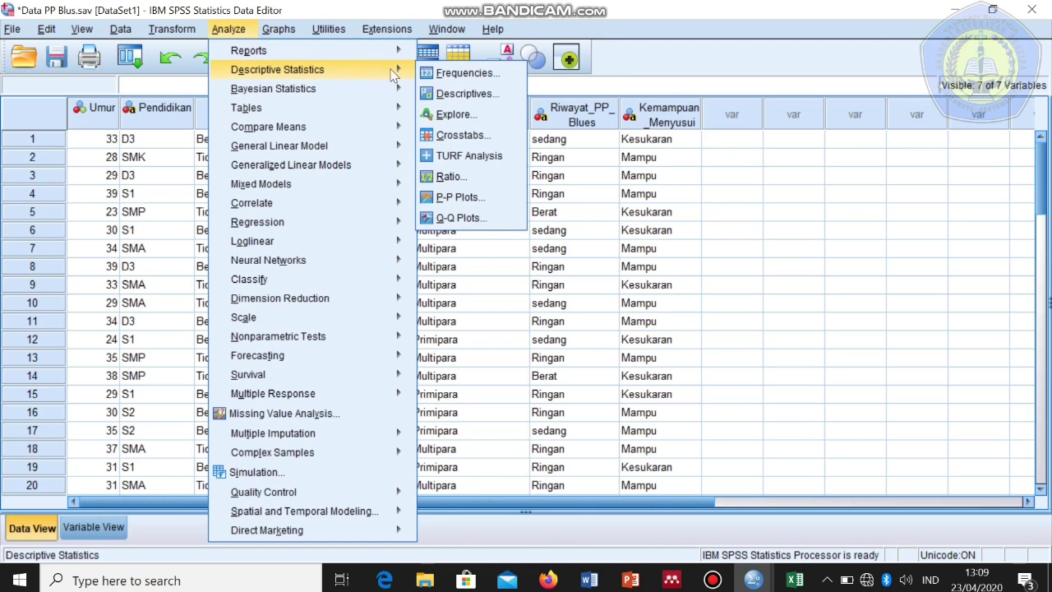
{"action": "left_click", "coordinate": [452, 73]}
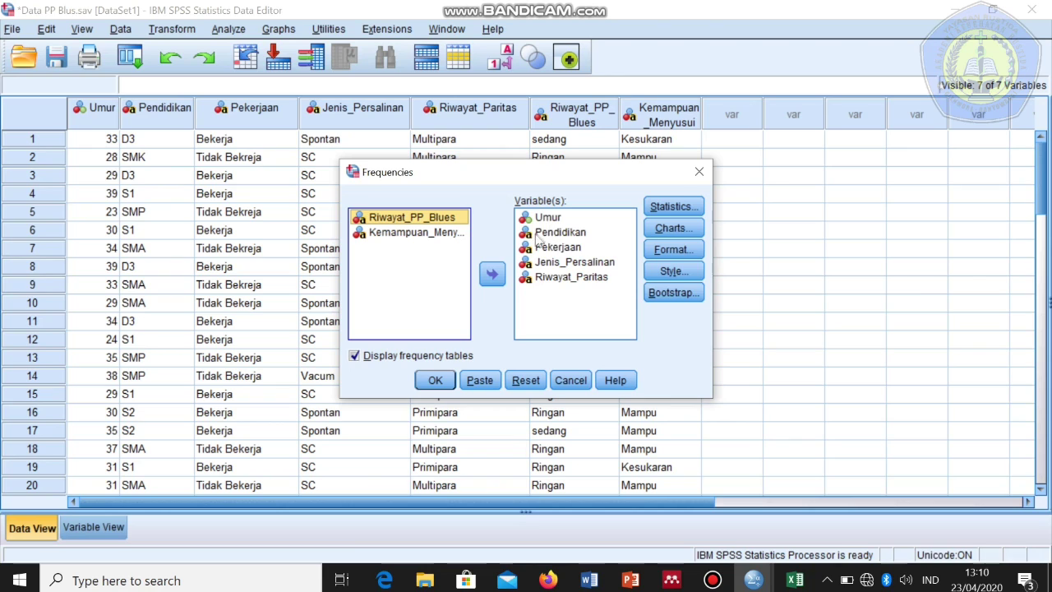
{"action": "left_click", "coordinate": [608, 300]}
{"action": "left_click", "coordinate": [530, 214]}
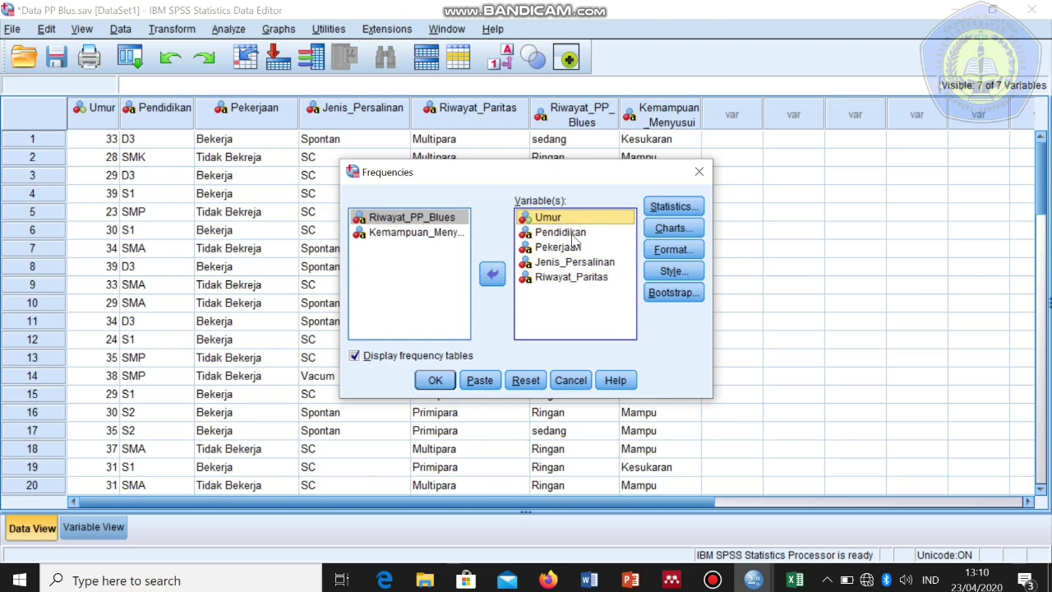
{"action": "key", "text": "ctrl+a"}
{"action": "left_click", "coordinate": [492, 273]}
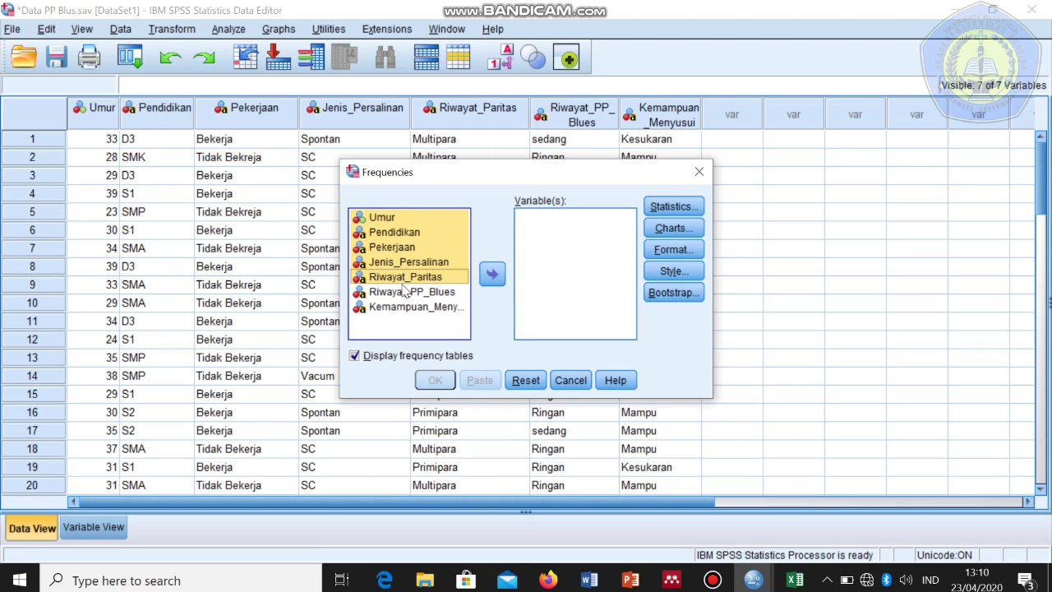
{"action": "left_click", "coordinate": [493, 274]}
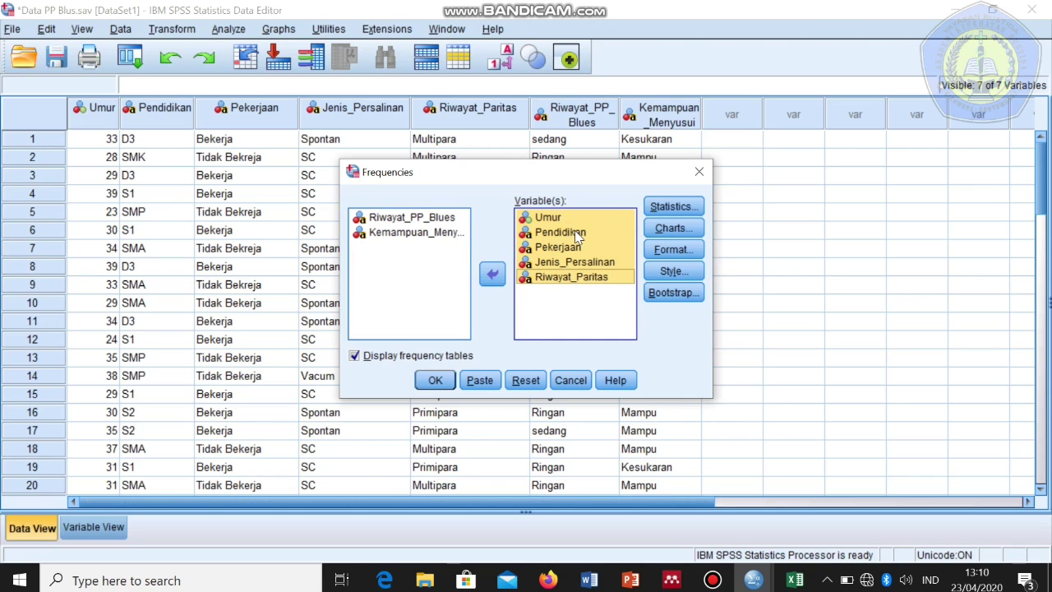
Run the frequency analysis with mean, median, mode, standard deviation and skewness, and with histograms as the chart type
{"action": "left_click", "coordinate": [667, 208]}
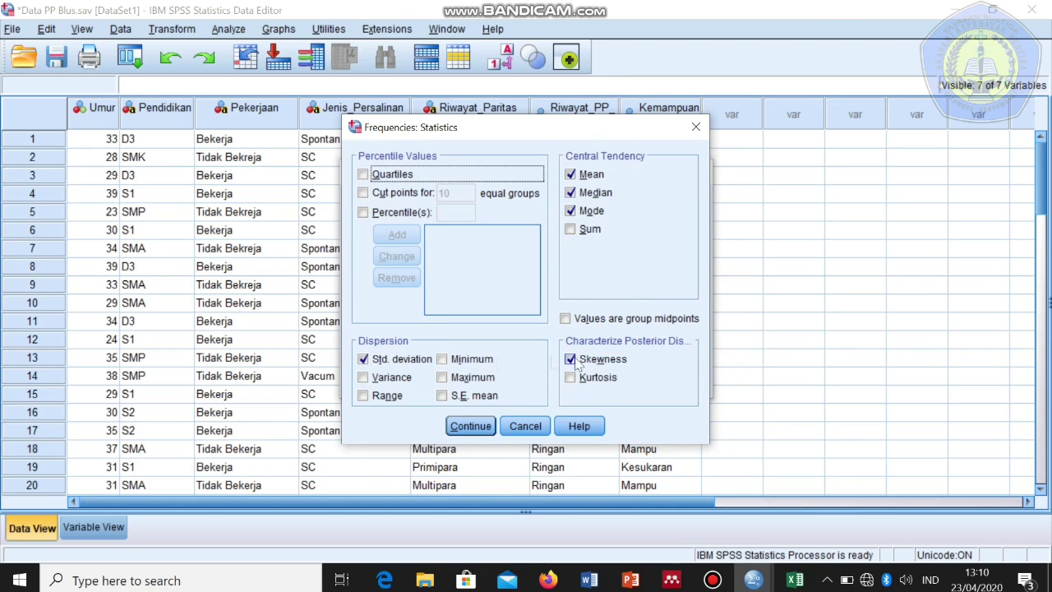
{"action": "left_click", "coordinate": [470, 426]}
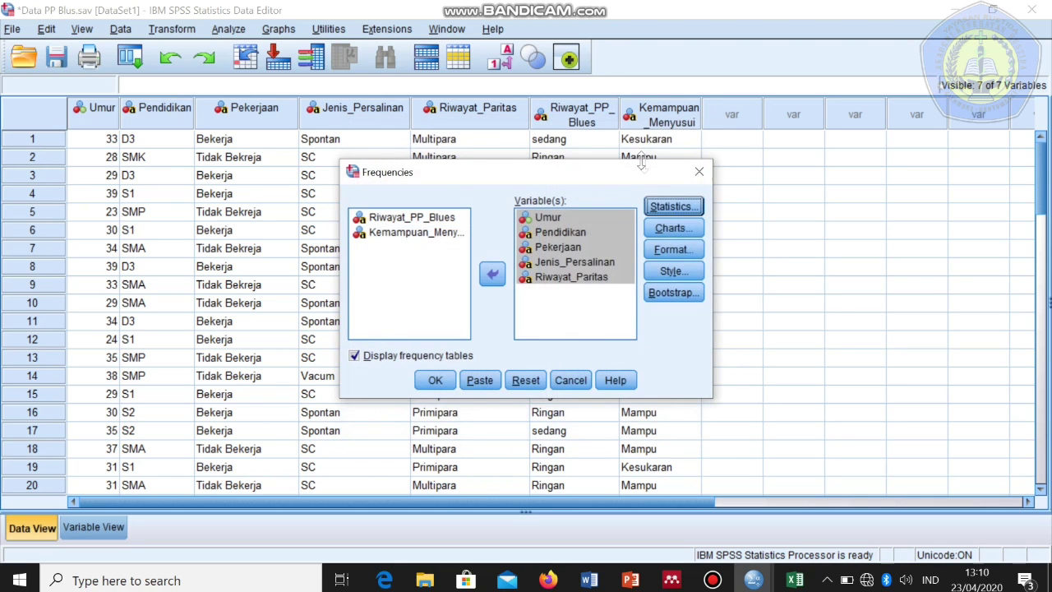
{"action": "left_click", "coordinate": [671, 230]}
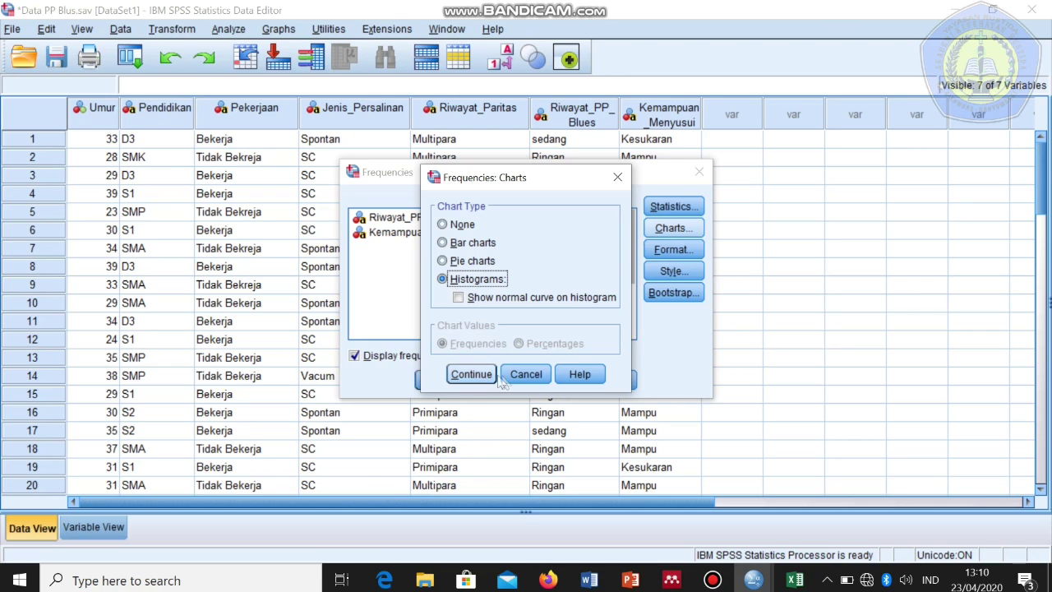
{"action": "left_click", "coordinate": [471, 374]}
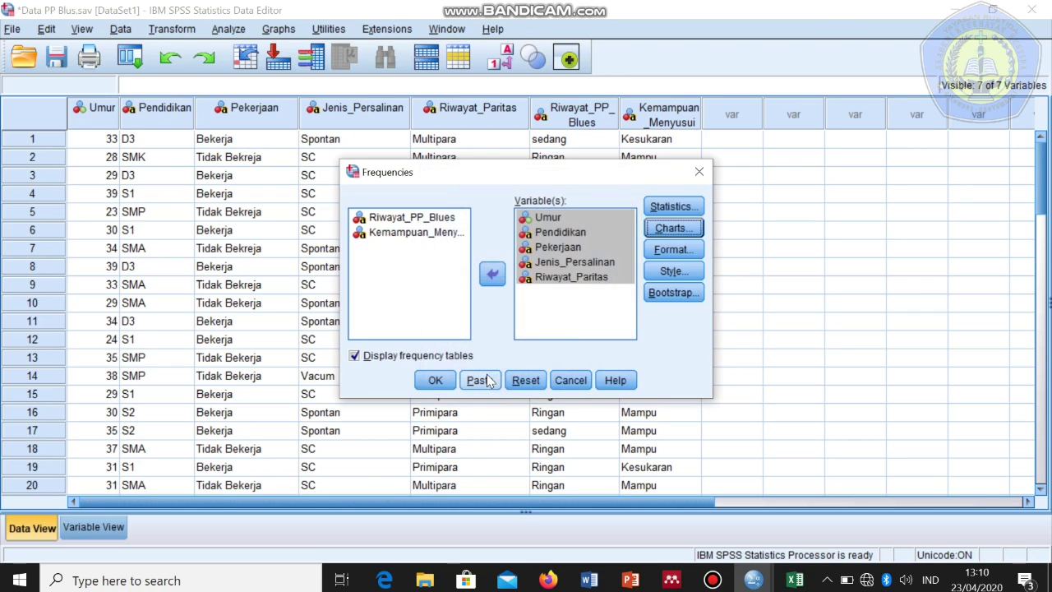
{"action": "left_click", "coordinate": [436, 380]}
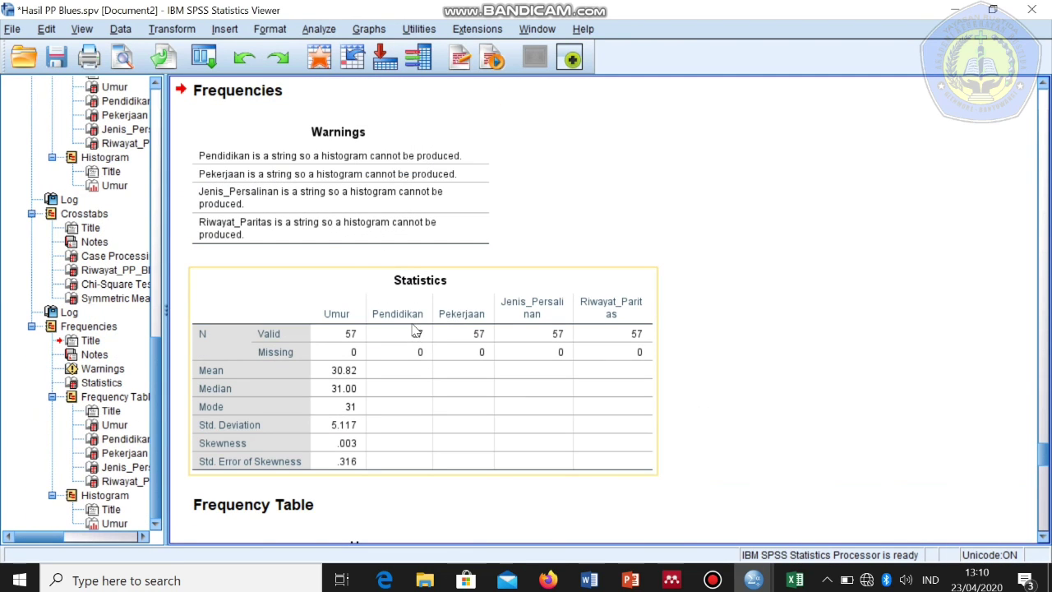
Examine the frequency tables for Umur, Pendidikan, Pekerjaan, Jenis_Persalinan and Riwayat_Paritas, and the Umur histogram in the output
{"action": "scroll", "coordinate": [414, 330], "scroll_direction": "down", "scroll_amount": 2}
{"action": "scroll", "coordinate": [414, 330], "scroll_direction": "down", "scroll_amount": 8}
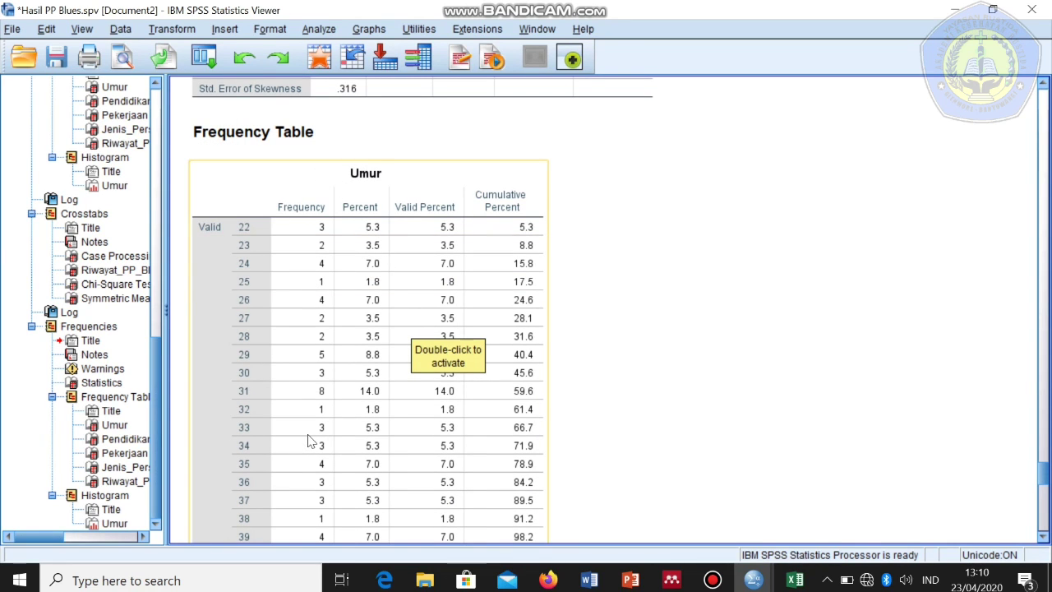
{"action": "scroll", "coordinate": [310, 441], "scroll_direction": "down", "scroll_amount": 2}
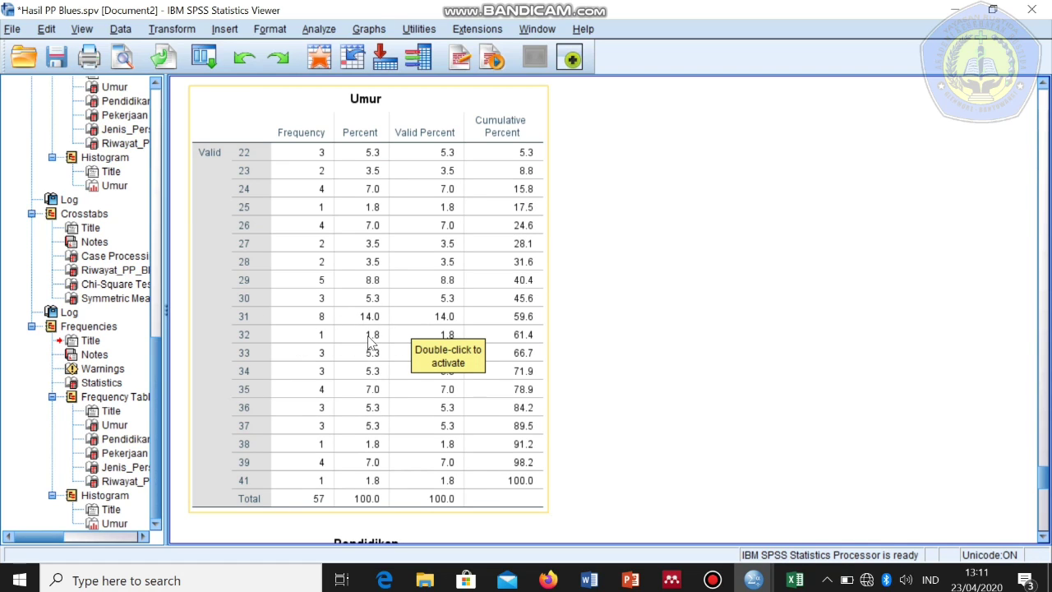
{"action": "scroll", "coordinate": [372, 339], "scroll_direction": "down", "scroll_amount": 8}
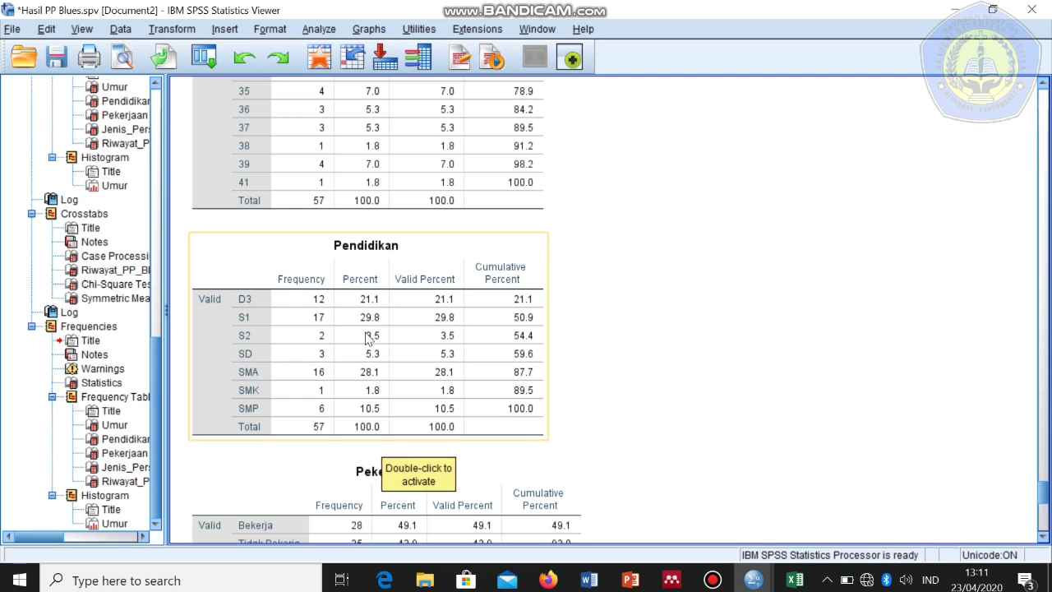
{"action": "scroll", "coordinate": [324, 336], "scroll_direction": "down", "scroll_amount": 3}
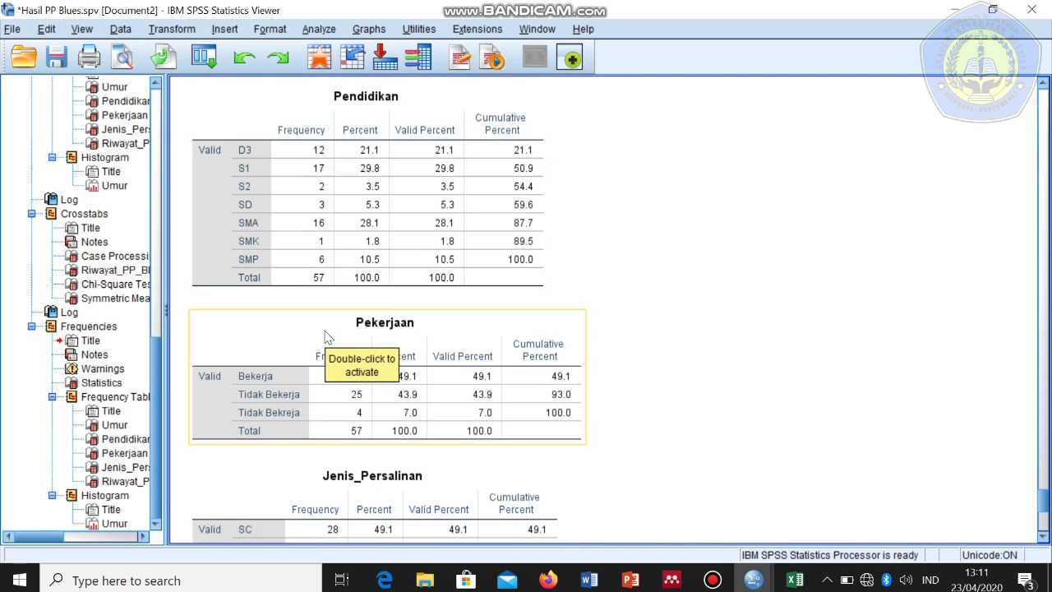
{"action": "scroll", "coordinate": [342, 382], "scroll_direction": "down", "scroll_amount": 7}
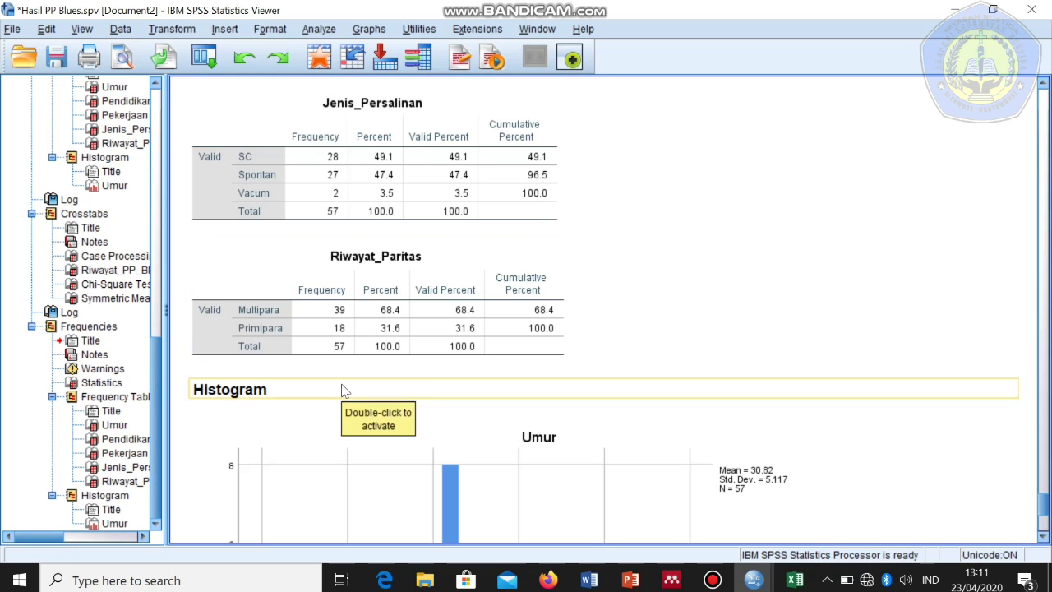
{"action": "scroll", "coordinate": [343, 388], "scroll_direction": "down", "scroll_amount": 6}
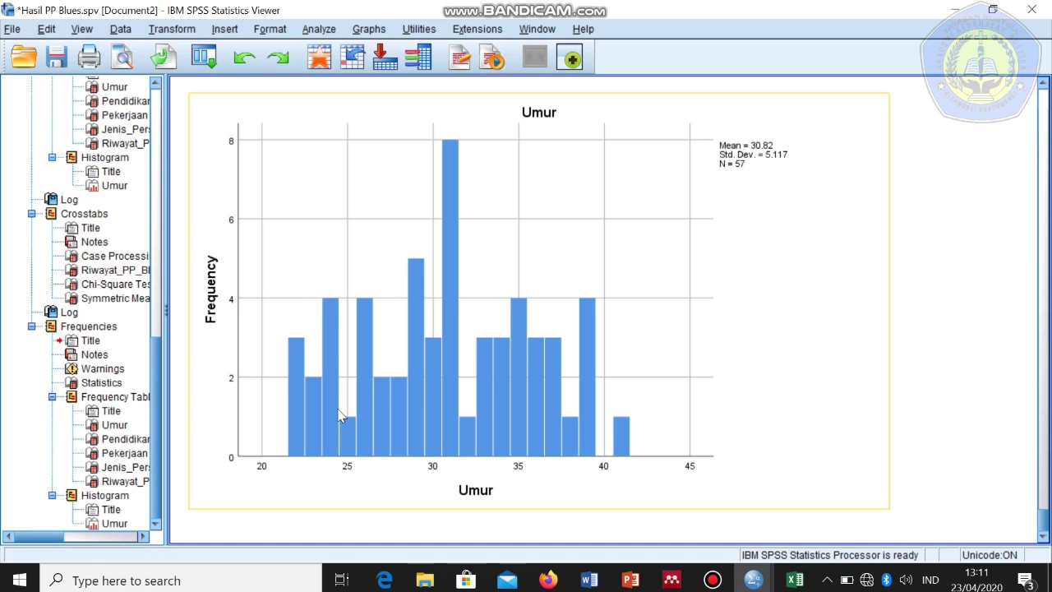
{"action": "scroll", "coordinate": [341, 415], "scroll_direction": "up", "scroll_amount": 10}
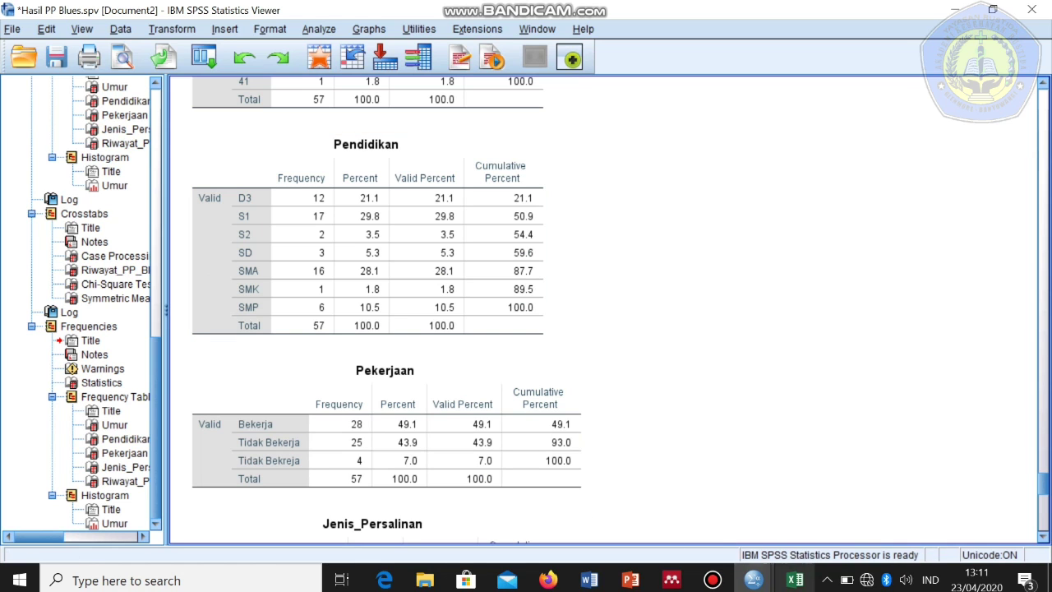
Switch back to the Data PP Blus.sav dataset and open the Crosstabs analysis
{"action": "mouse_move", "coordinate": [757, 581]}
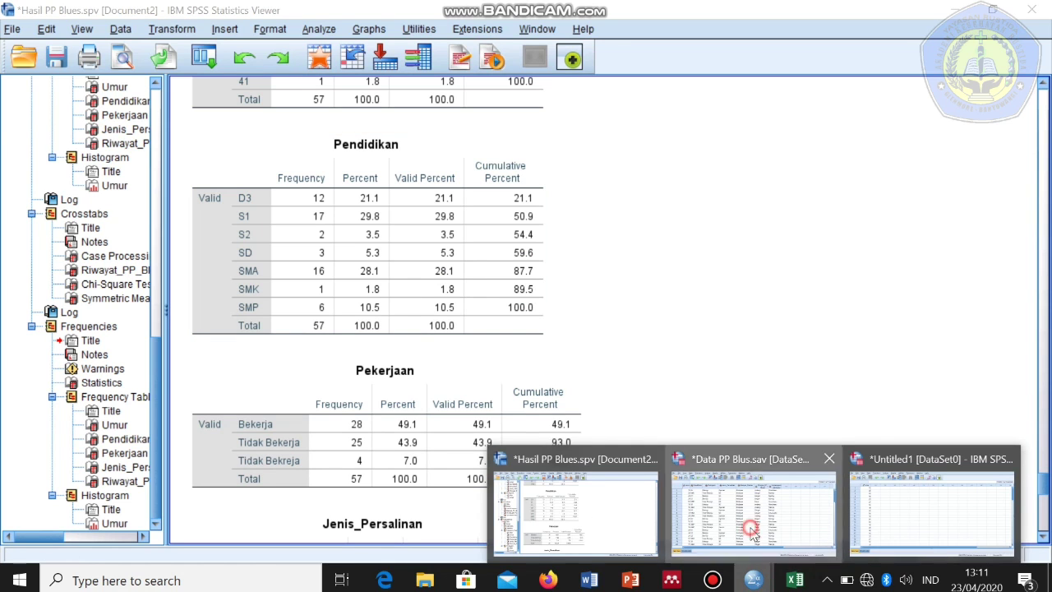
{"action": "left_click", "coordinate": [749, 530]}
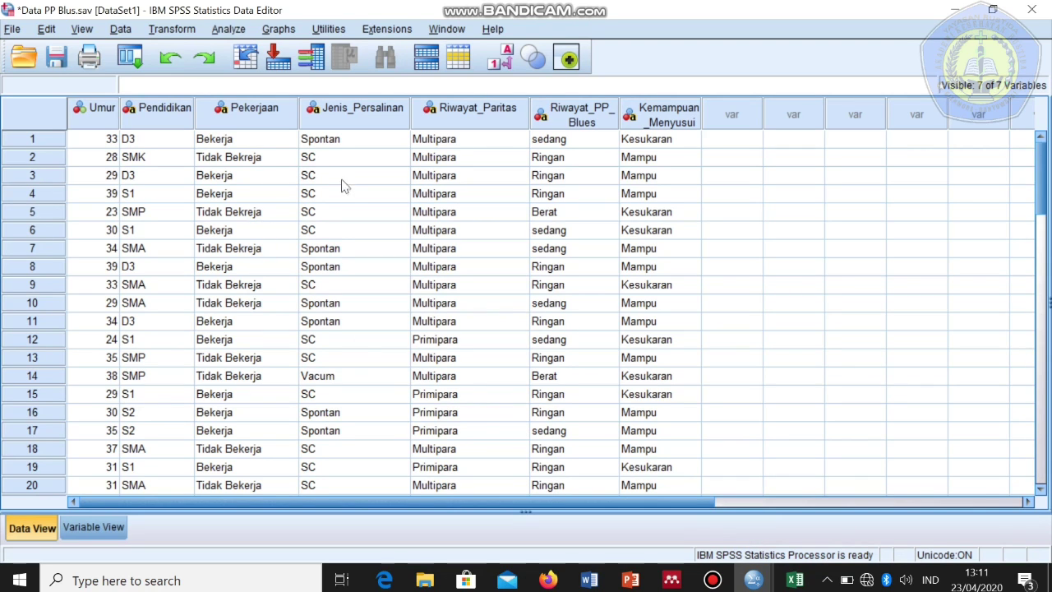
{"action": "left_click", "coordinate": [230, 29]}
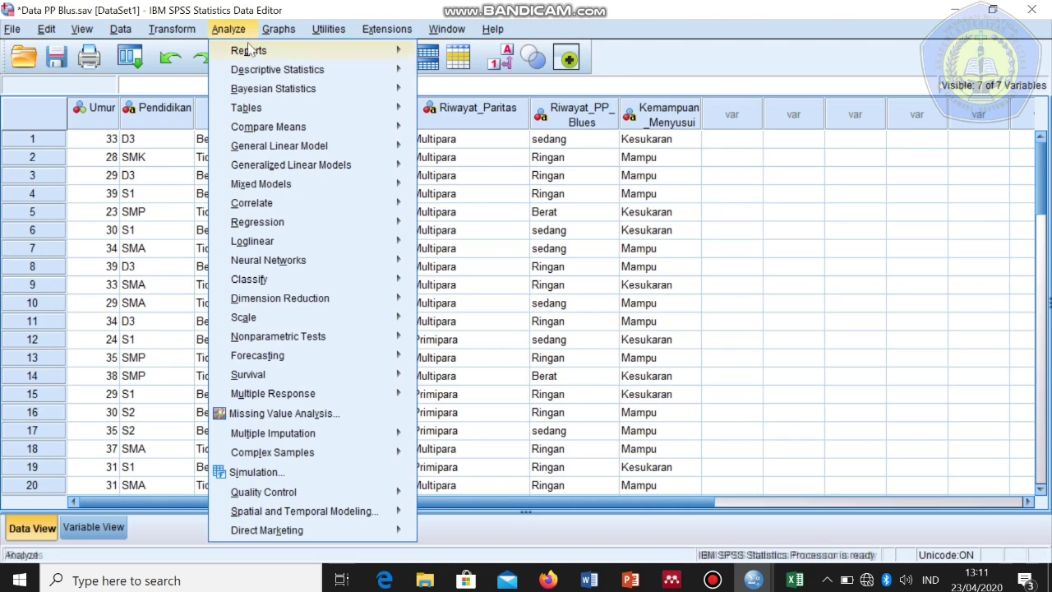
{"action": "mouse_move", "coordinate": [255, 74]}
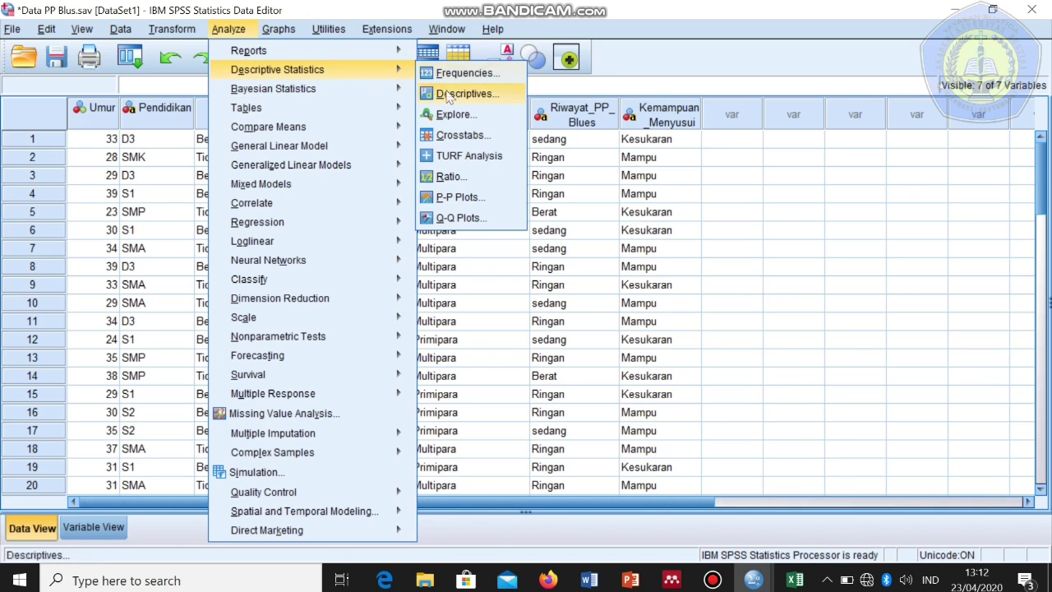
{"action": "left_click", "coordinate": [463, 134]}
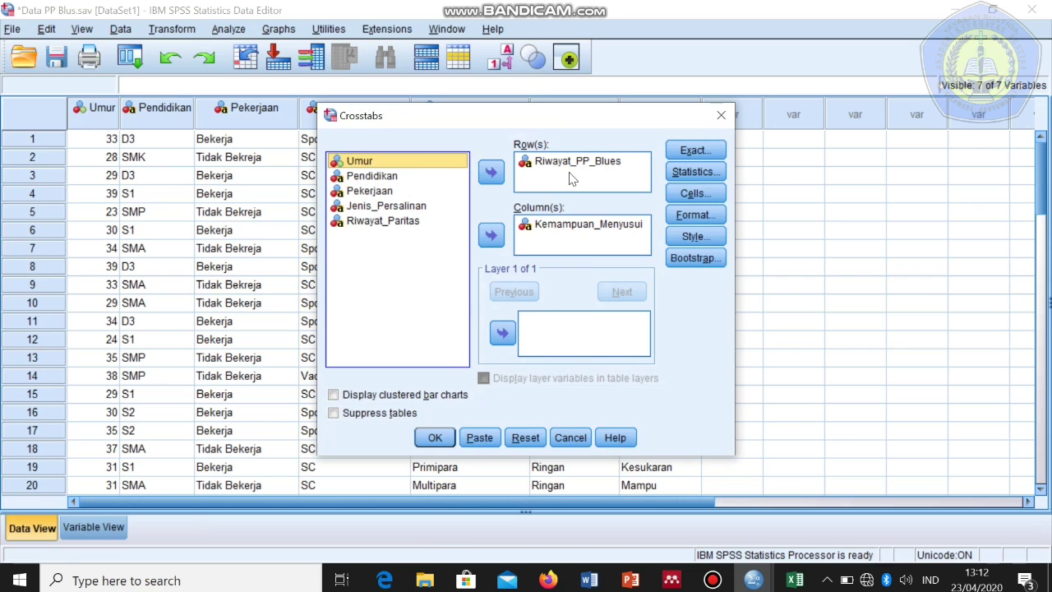
Clear Riwayat_PP_Blues and Kemampuan_Menyusui from the Crosstabs rows and columns, returning both to the list of available variables
{"action": "left_click", "coordinate": [548, 173]}
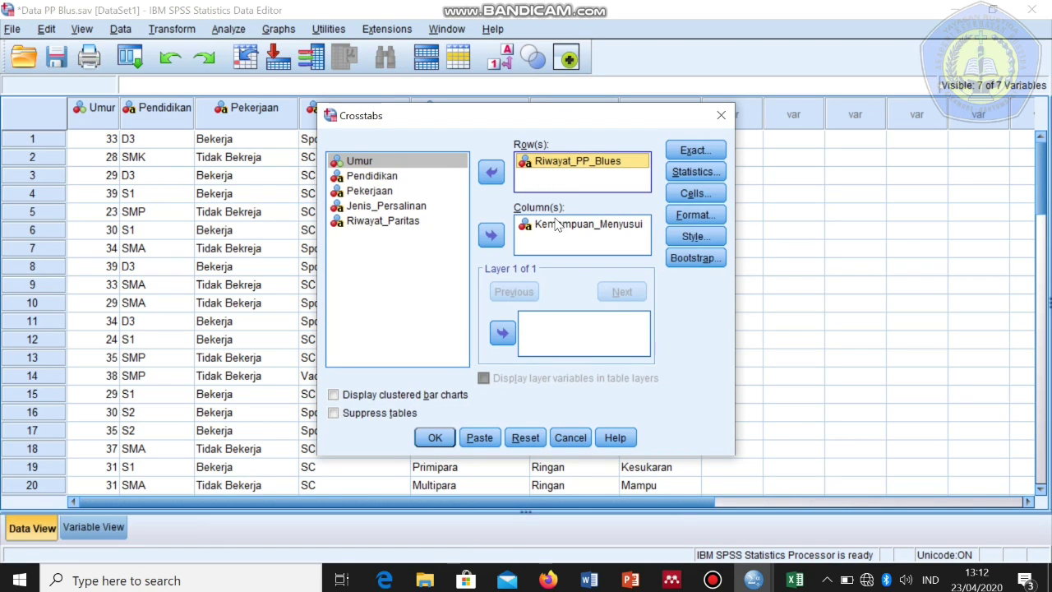
{"action": "left_click", "coordinate": [556, 224]}
{"action": "left_click", "coordinate": [490, 235]}
{"action": "left_click", "coordinate": [490, 172]}
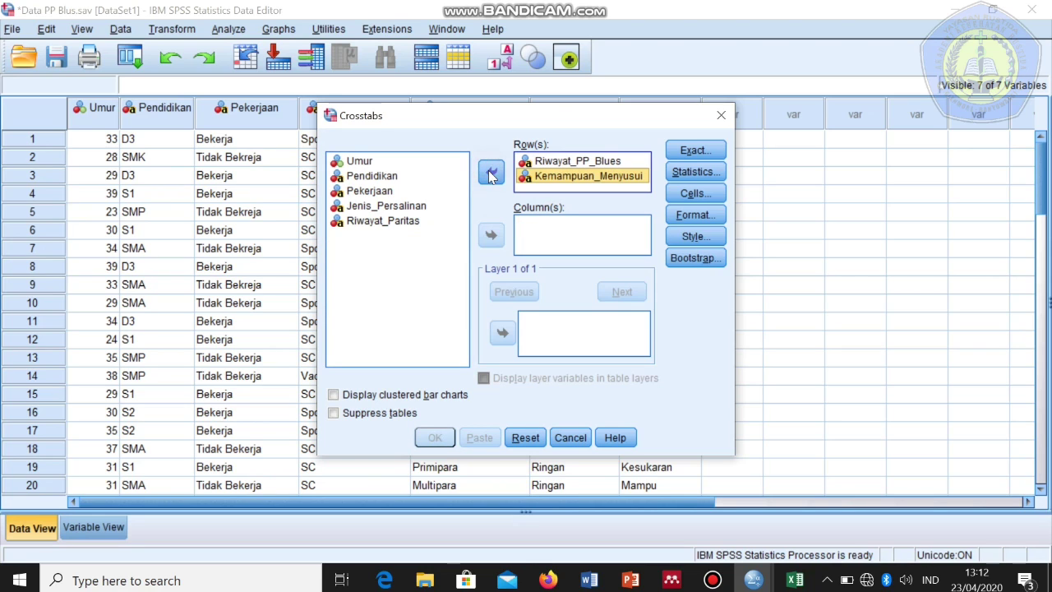
{"action": "left_click", "coordinate": [573, 188]}
{"action": "left_click", "coordinate": [549, 163]}
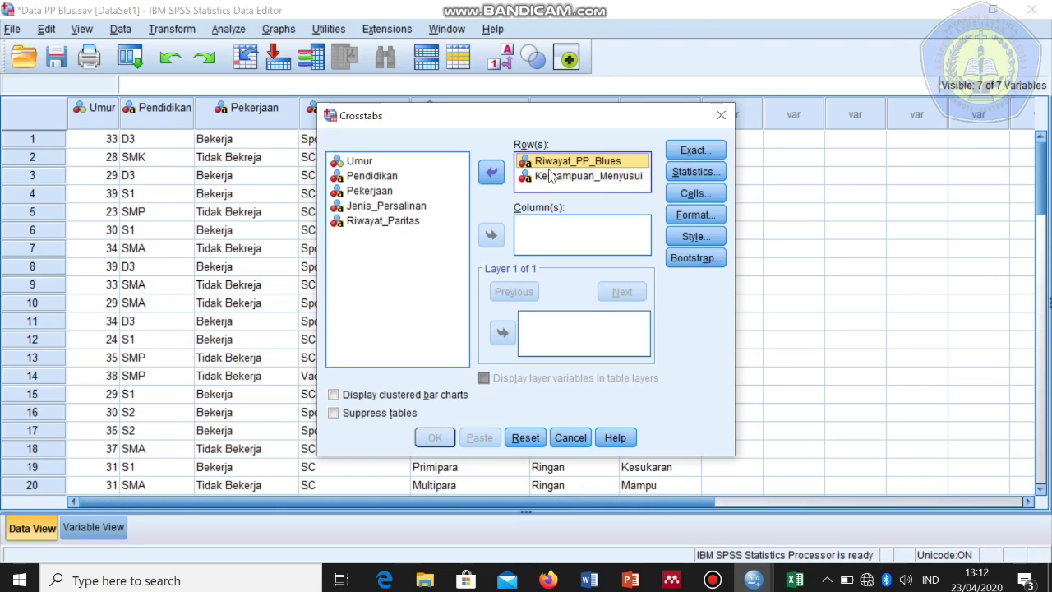
{"action": "left_click", "coordinate": [549, 177], "text": "shift"}
{"action": "left_click", "coordinate": [491, 173]}
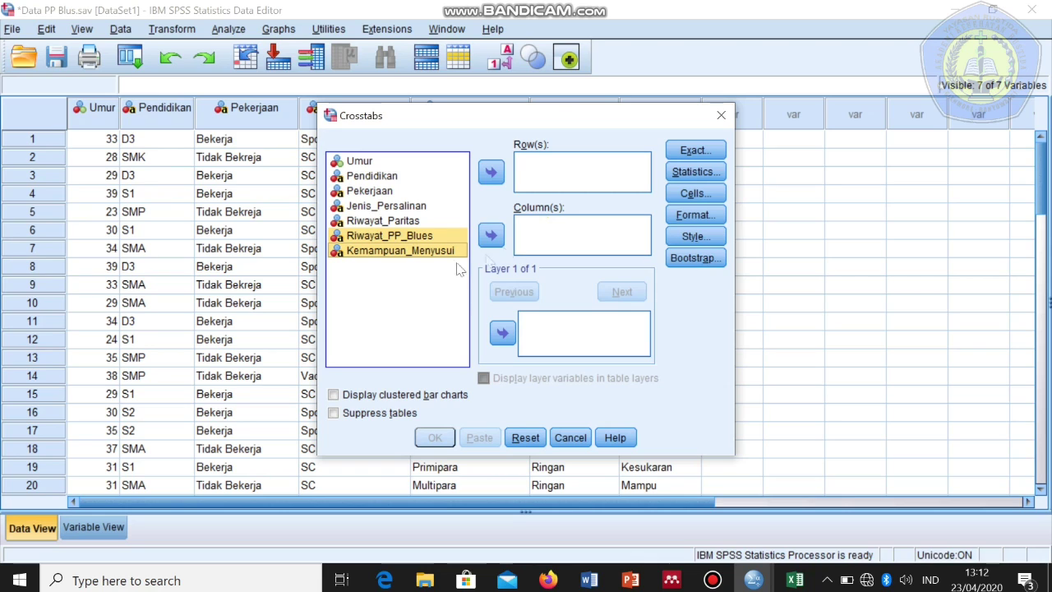
Assign Riwayat_PP_Blues as the row variable and Kemampuan_Menyusui as the column variable, and open the Crosstabs statistics options
{"action": "left_click", "coordinate": [406, 236]}
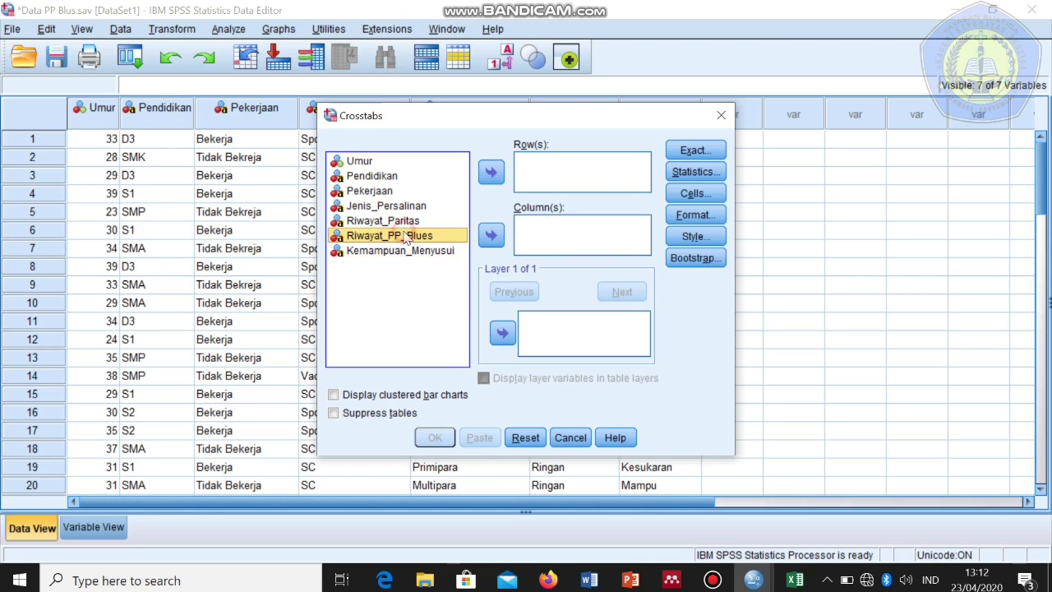
{"action": "left_click", "coordinate": [493, 176]}
{"action": "left_click", "coordinate": [426, 237]}
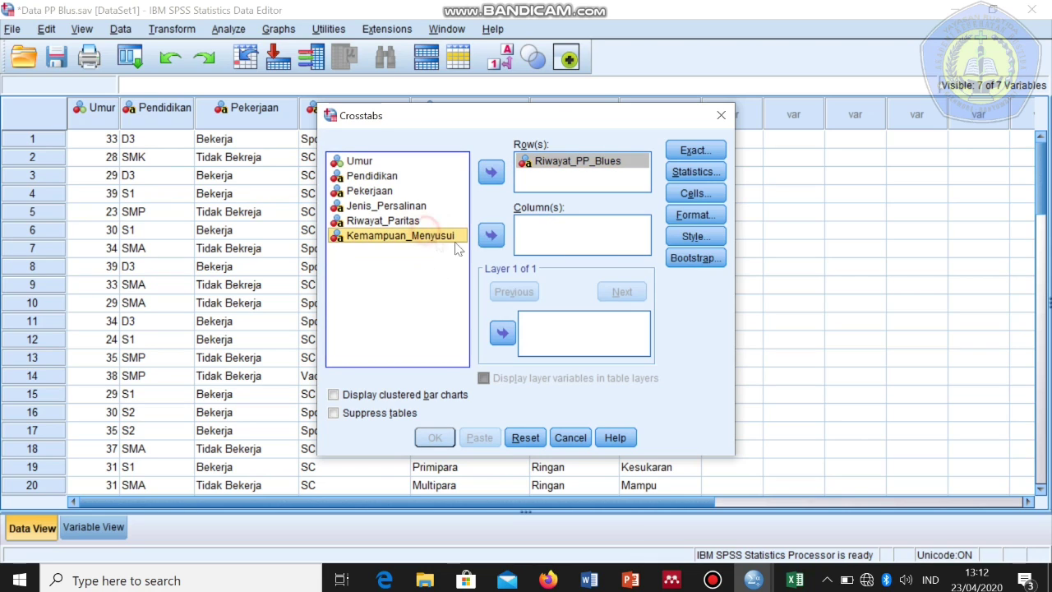
{"action": "left_click", "coordinate": [492, 236]}
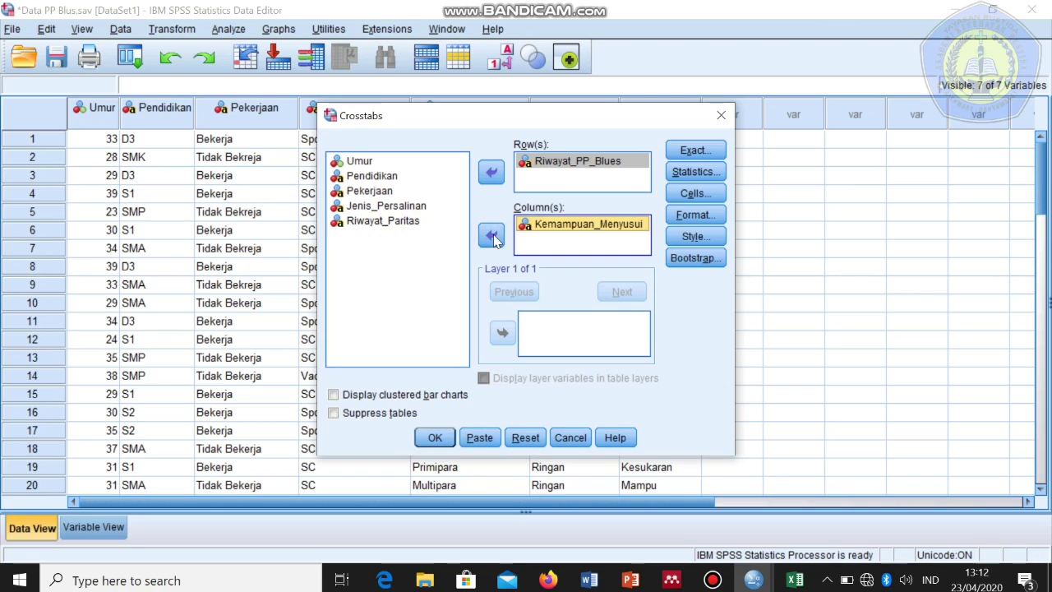
{"action": "left_click", "coordinate": [693, 172]}
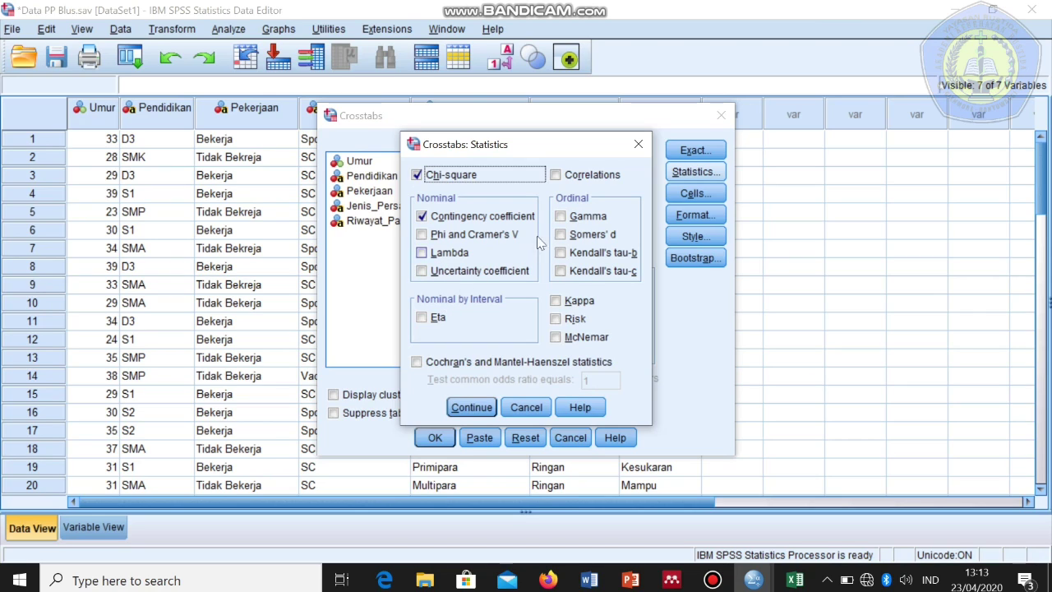
Keep Chi-square and Contingency coefficient selected as the Crosstabs statistics and accept the statistics options
{"action": "left_click", "coordinate": [420, 215]}
{"action": "left_click", "coordinate": [421, 215]}
{"action": "left_click", "coordinate": [480, 408]}
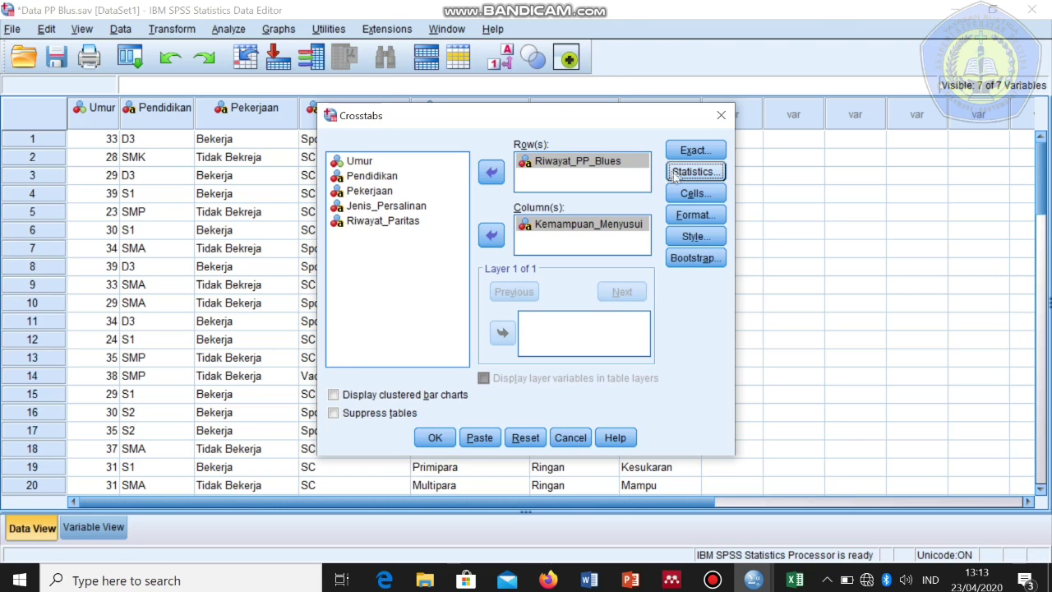
Add expected counts to the Crosstabs cell display alongside observed counts and row percentages, and run the analysis
{"action": "left_click", "coordinate": [695, 194]}
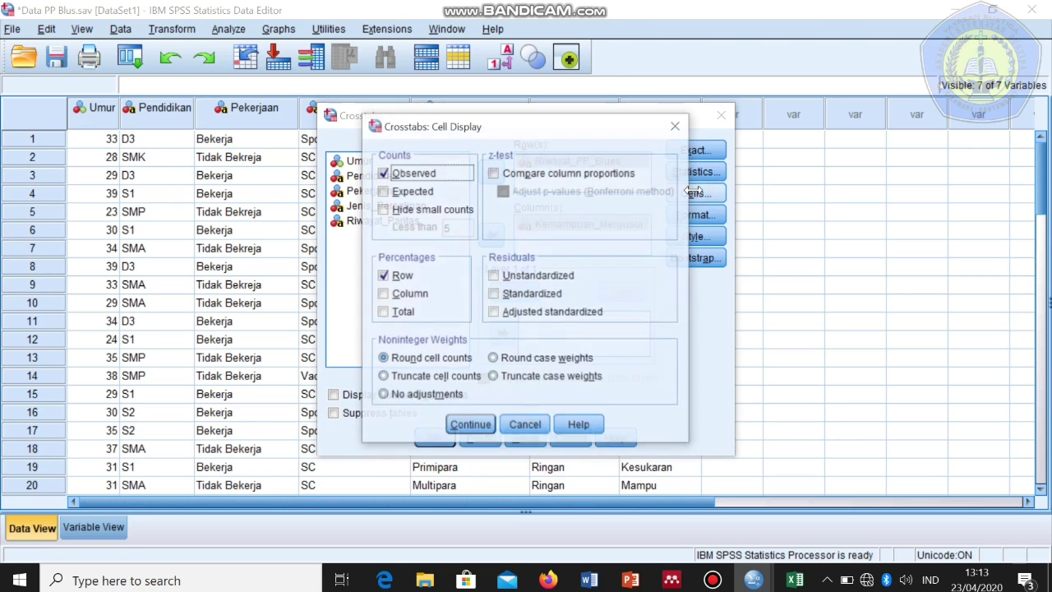
{"action": "left_click", "coordinate": [382, 197]}
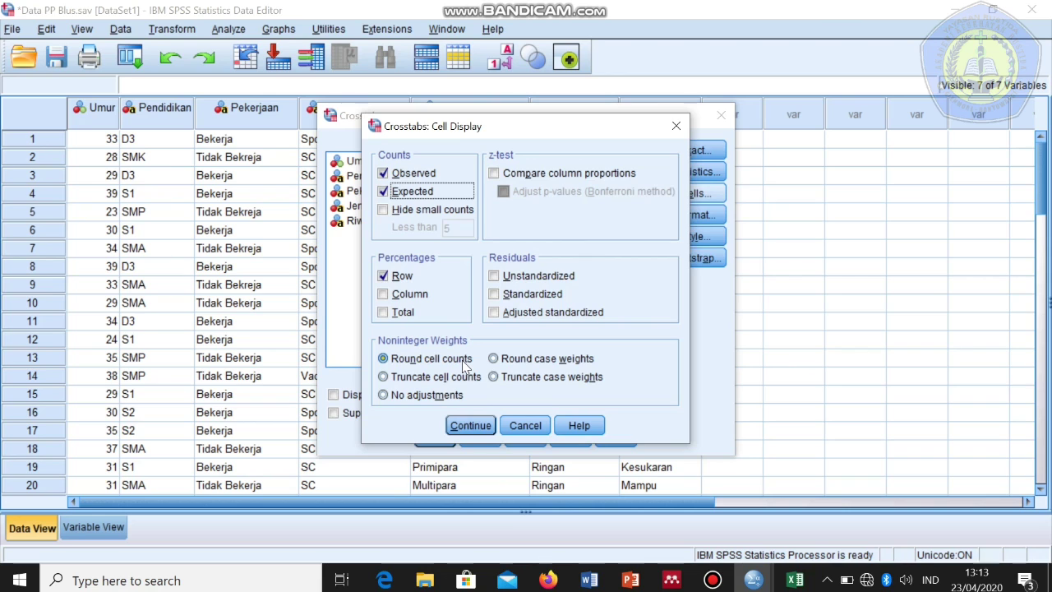
{"action": "left_click", "coordinate": [471, 433]}
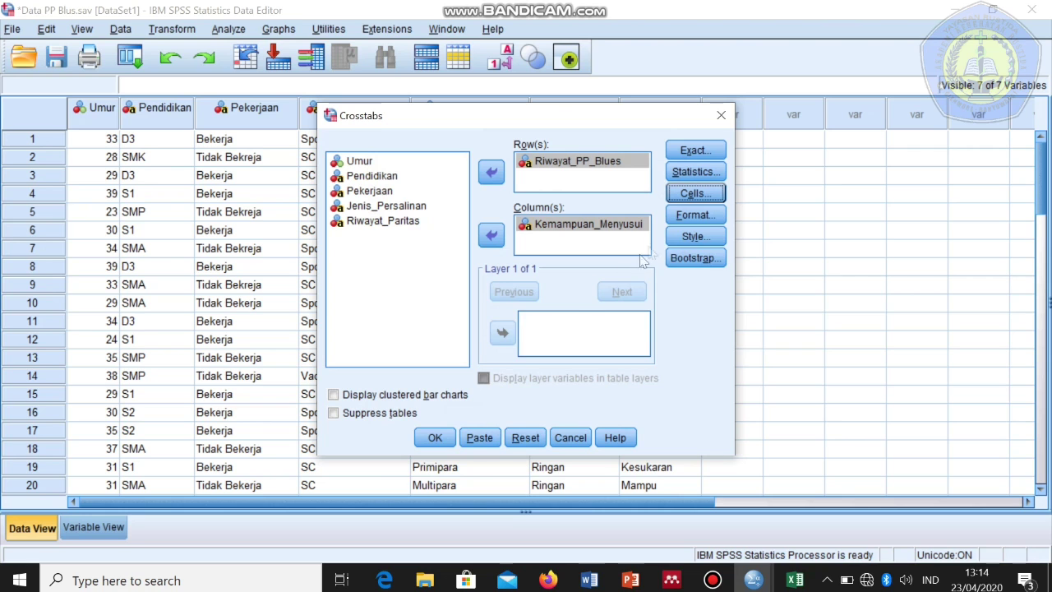
{"action": "left_click", "coordinate": [436, 438]}
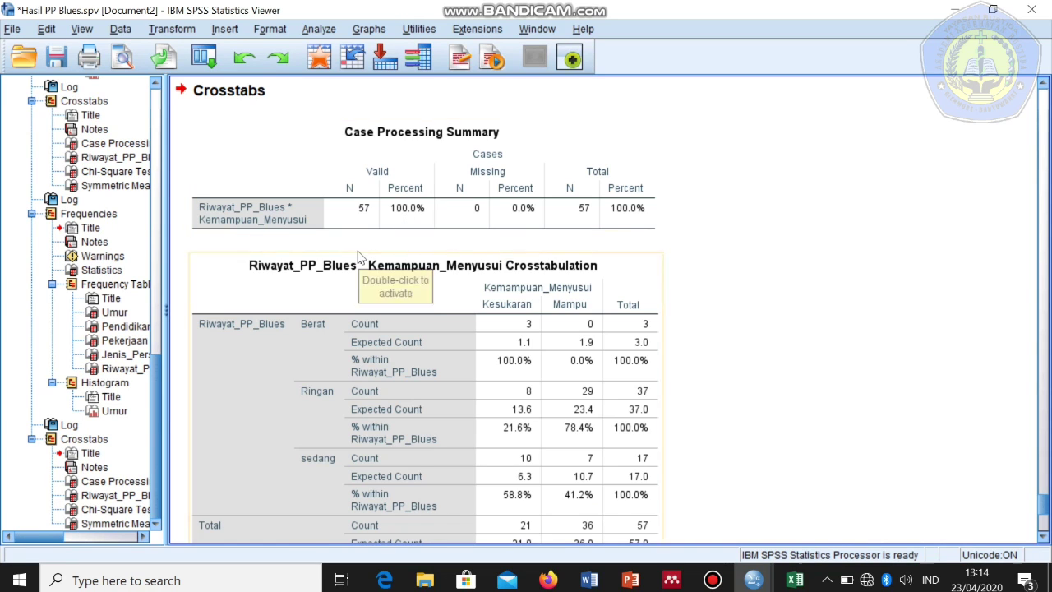
Examine the Case Processing Summary, the Riwayat_PP_Blues by Kemampuan_Menyusui crosstabulation, the Chi-Square Tests and the Symmetric Measures in the output
{"action": "scroll", "coordinate": [358, 257], "scroll_direction": "down", "scroll_amount": 3}
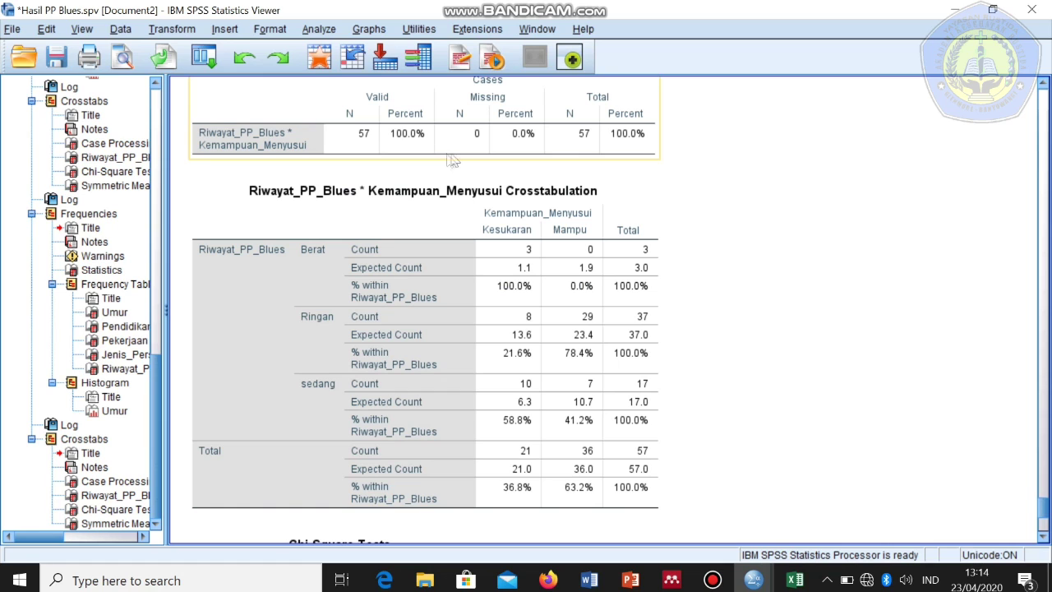
{"action": "scroll", "coordinate": [491, 140], "scroll_direction": "up", "scroll_amount": 3}
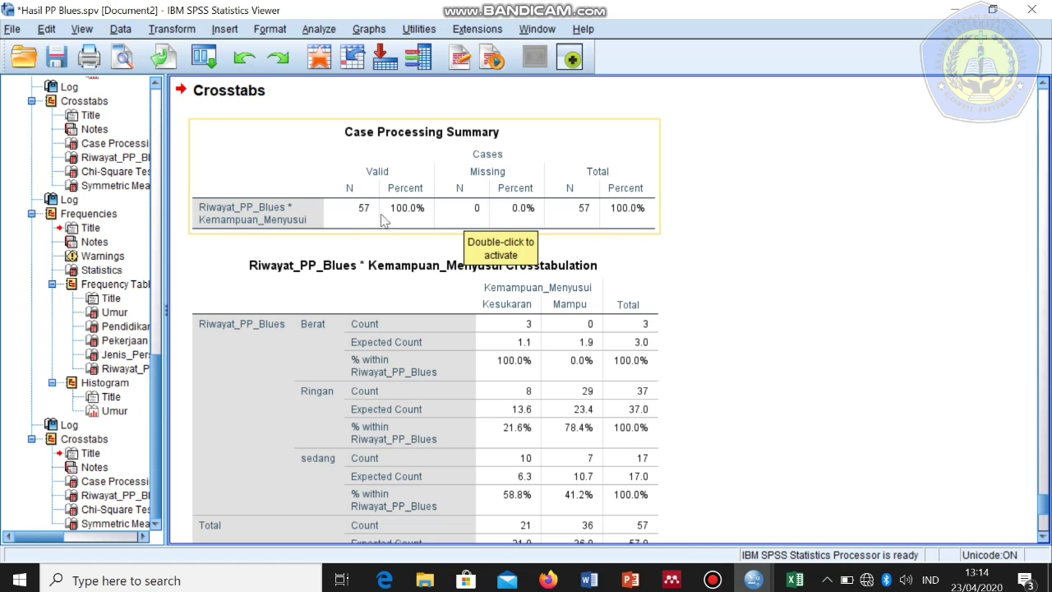
{"action": "scroll", "coordinate": [524, 239], "scroll_direction": "down", "scroll_amount": 2}
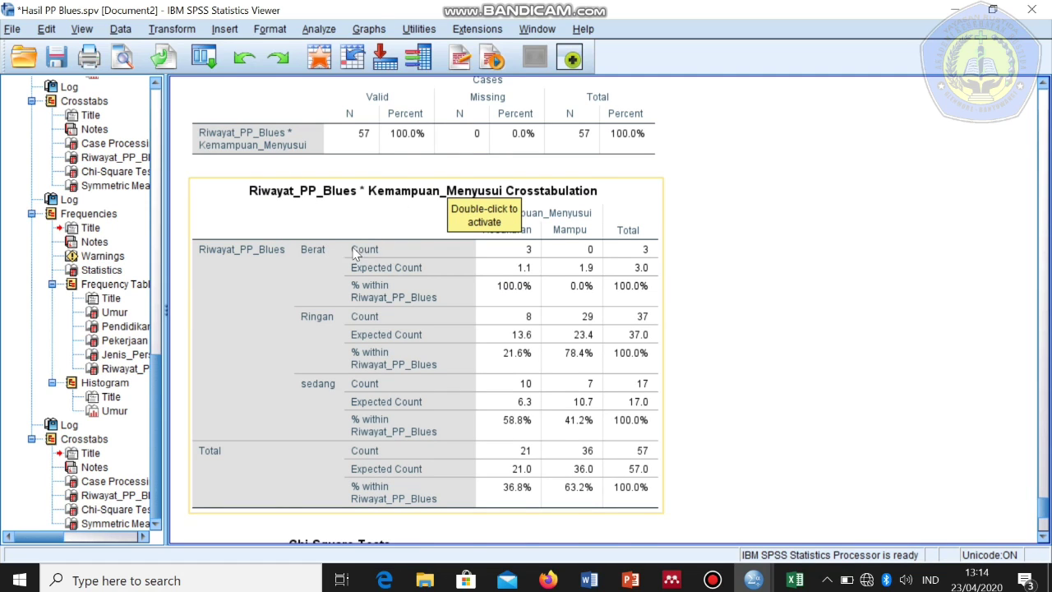
{"action": "scroll", "coordinate": [325, 255], "scroll_direction": "up", "scroll_amount": 3}
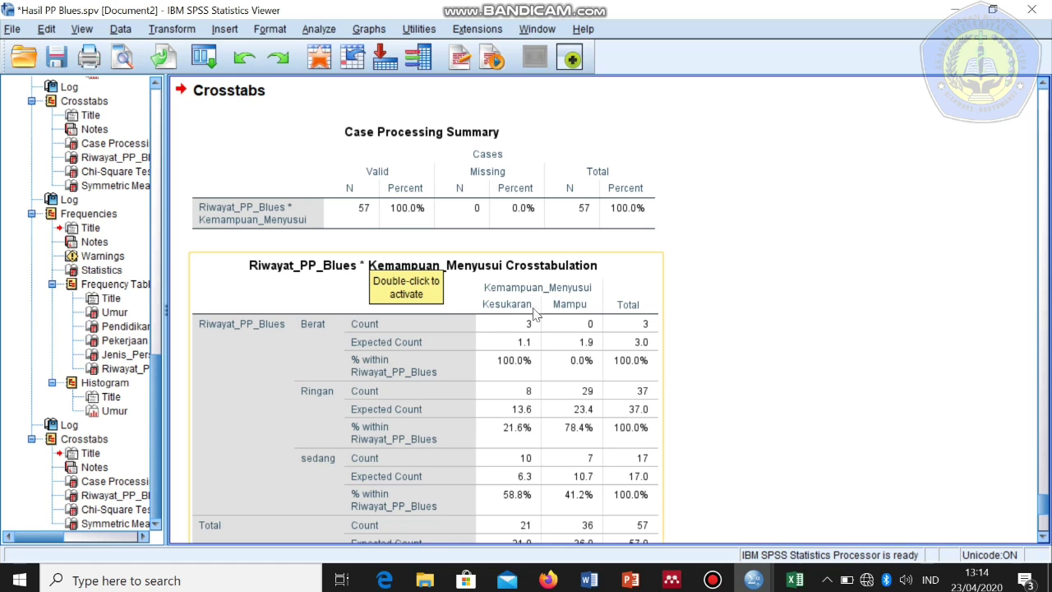
{"action": "scroll", "coordinate": [536, 315], "scroll_direction": "down", "scroll_amount": 1}
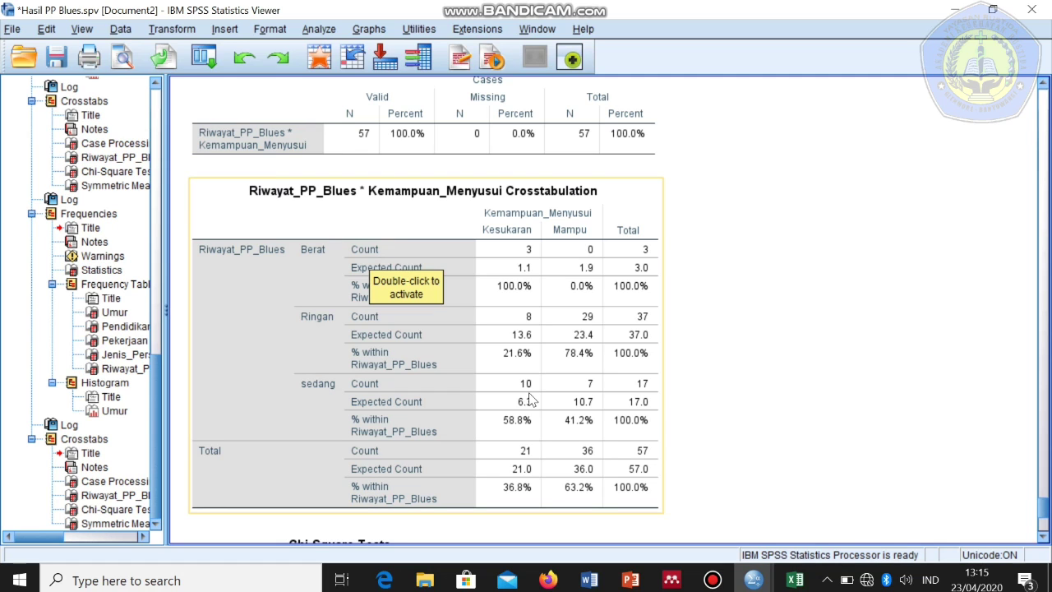
{"action": "scroll", "coordinate": [530, 399], "scroll_direction": "down", "scroll_amount": 3}
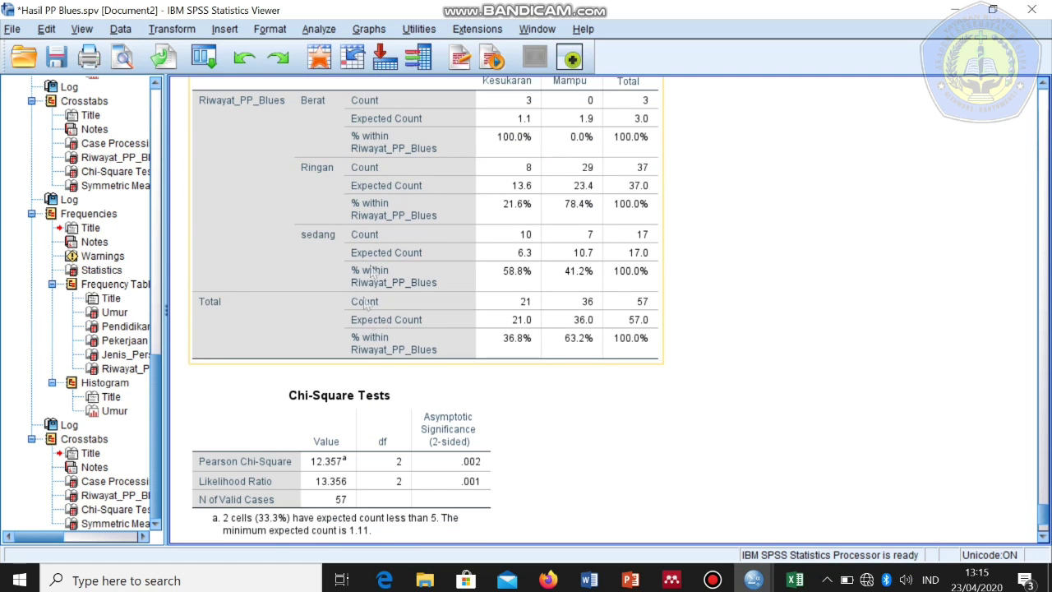
{"action": "scroll", "coordinate": [467, 293], "scroll_direction": "down", "scroll_amount": 2}
{"action": "scroll", "coordinate": [466, 293], "scroll_direction": "down", "scroll_amount": 2}
{"action": "left_click", "coordinate": [467, 292]}
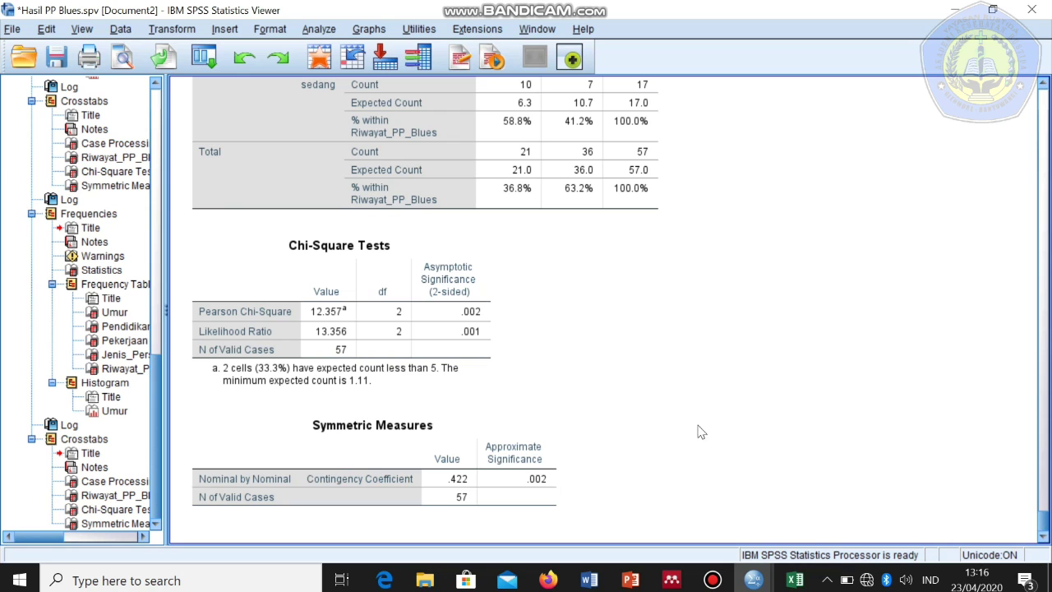
{"action": "scroll", "coordinate": [690, 404], "scroll_direction": "up", "scroll_amount": 3}
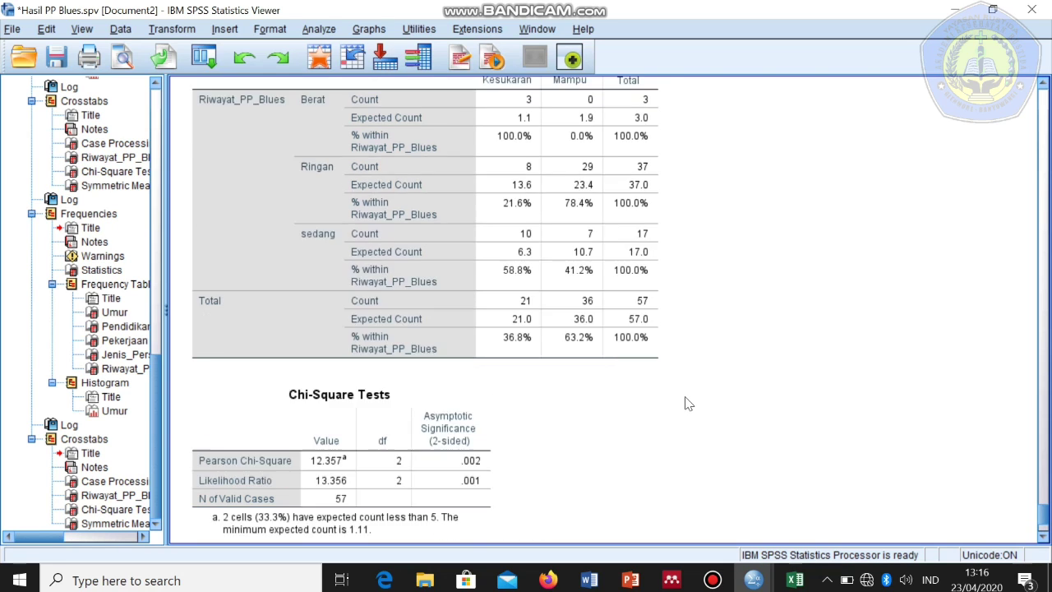